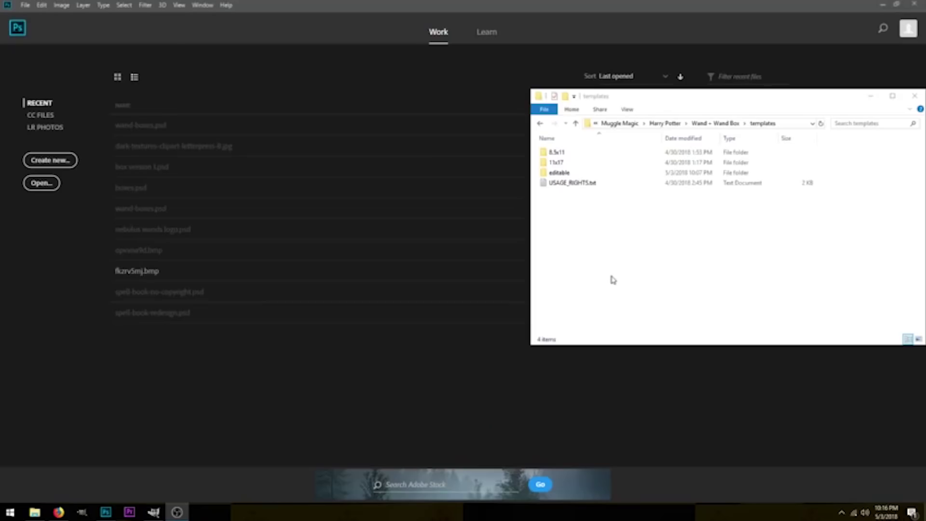
- Open wand-box-editable-template.psd from the editable templates folder in Photoshop and hide its guides
{"action": "left_click", "coordinate": [568, 162]}
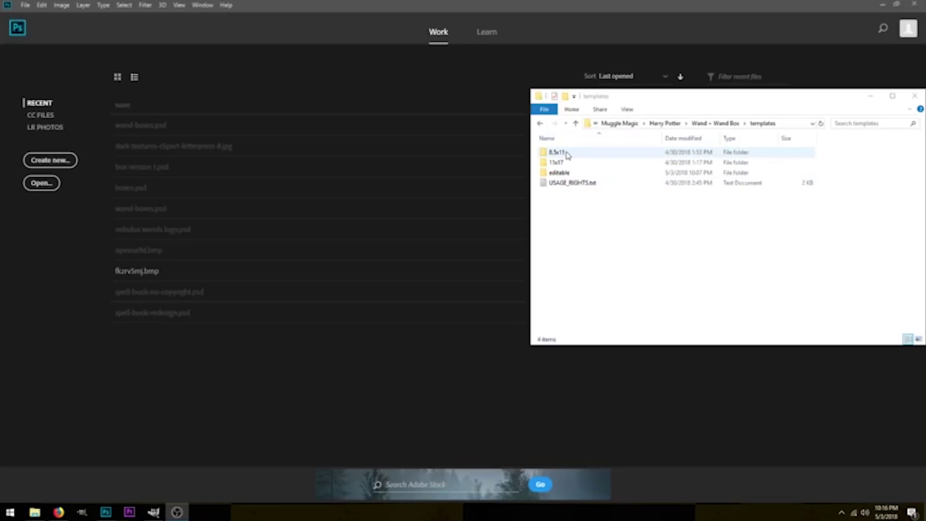
{"action": "key", "text": "alt+Tab"}
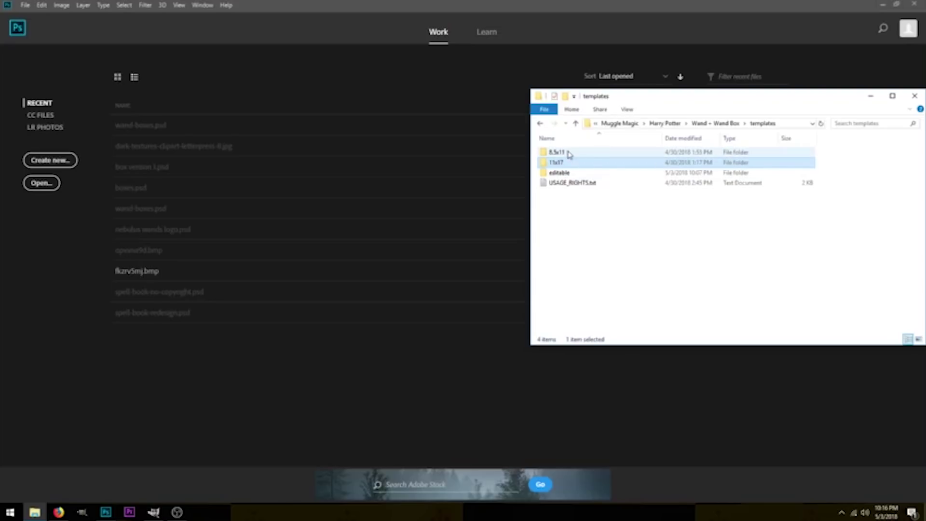
{"action": "left_click", "coordinate": [559, 173]}
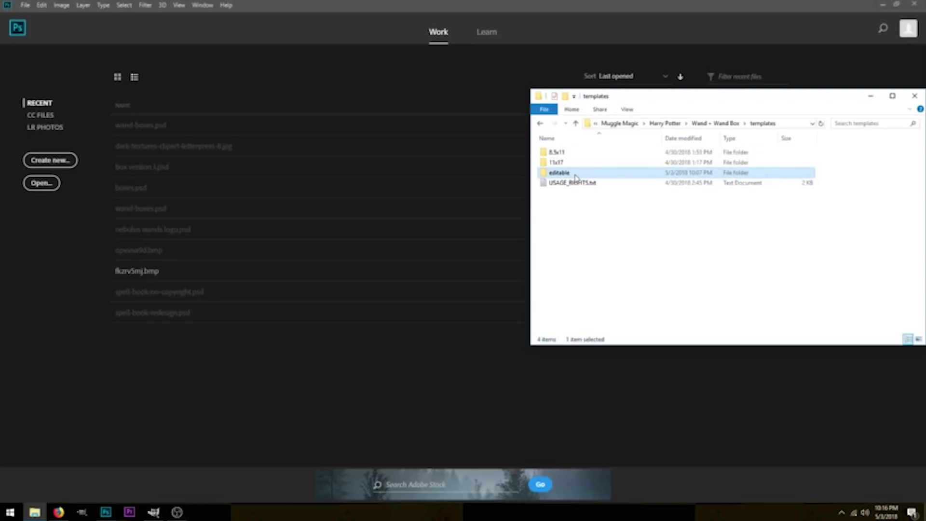
{"action": "double_click", "coordinate": [574, 174]}
{"action": "left_click", "coordinate": [577, 165]}
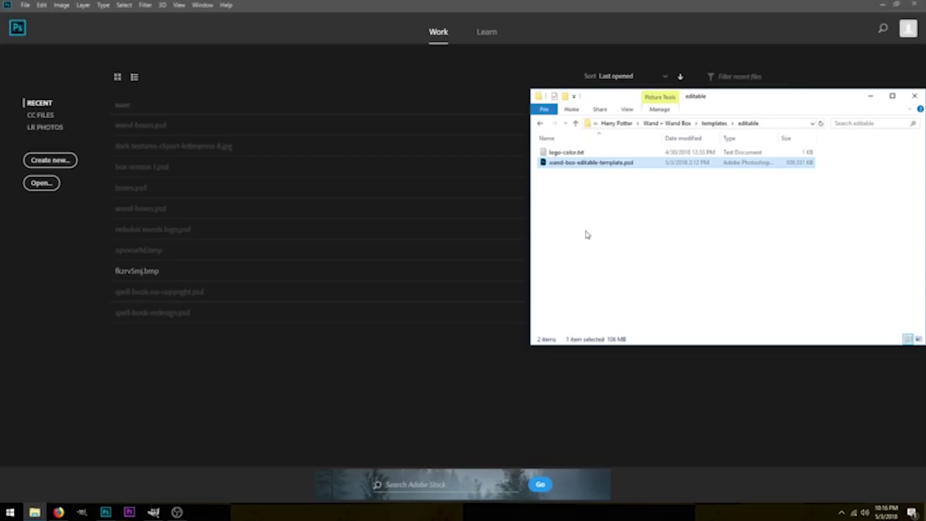
{"action": "left_click_drag", "start_coordinate": [600, 161], "coordinate": [372, 91]}
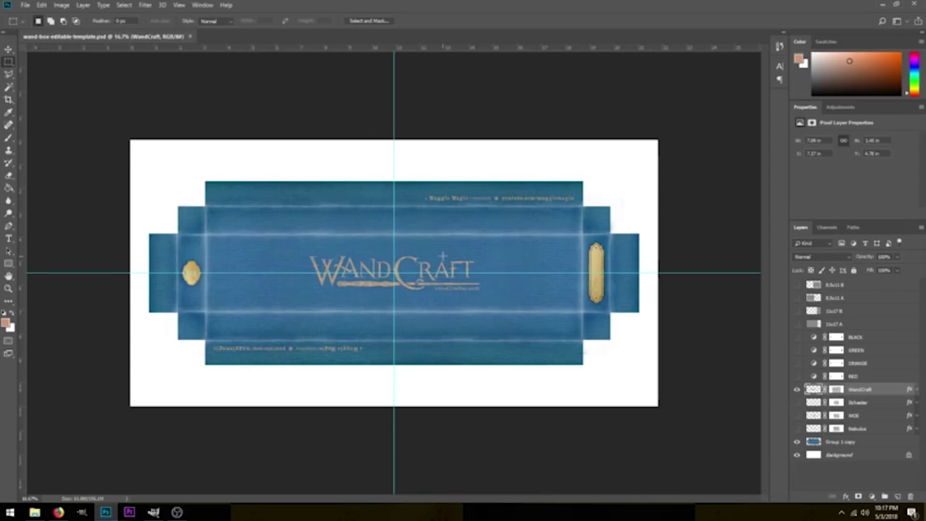
{"action": "key", "text": "ctrl+semicolon"}
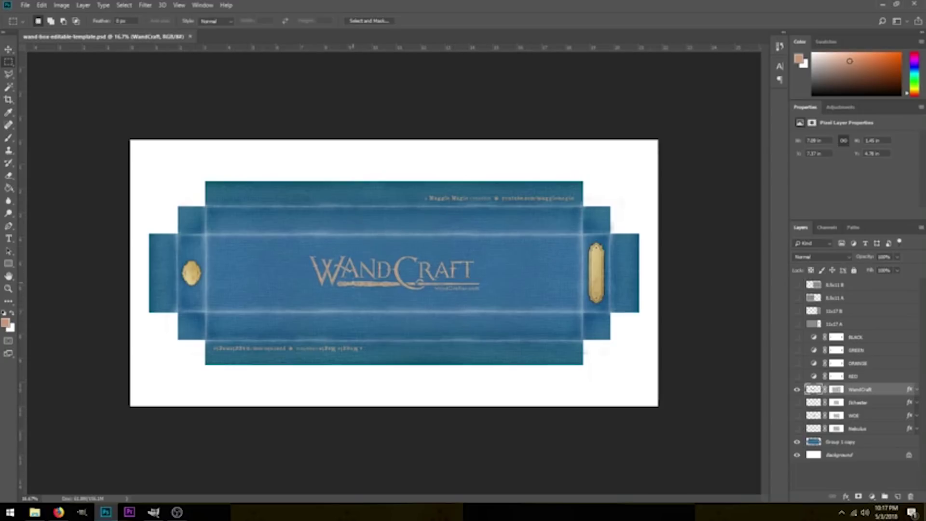
- Hide the WandCraft logo layer and preview the Ilchester and WOE logos one at a time, ending with only the Nebulus logo shown
{"action": "key", "text": "ctrl+plus"}
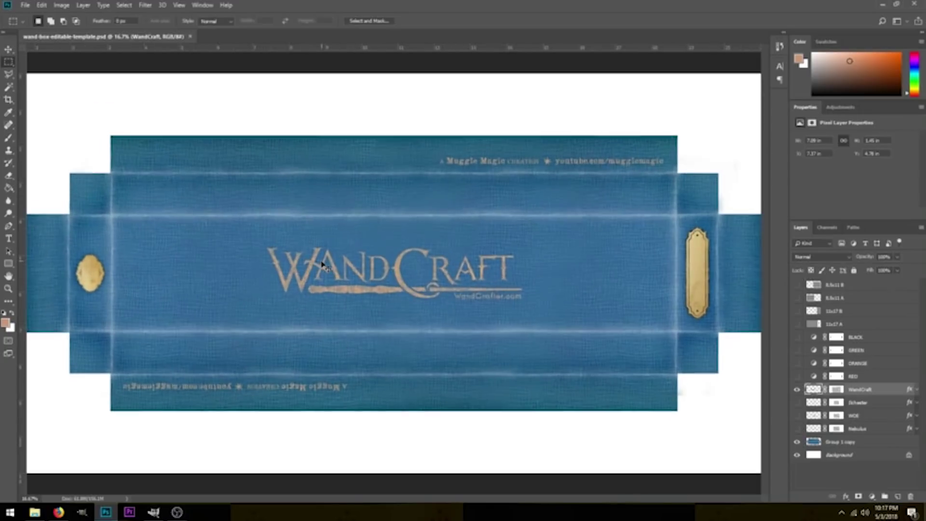
{"action": "key", "text": "ctrl+plus"}
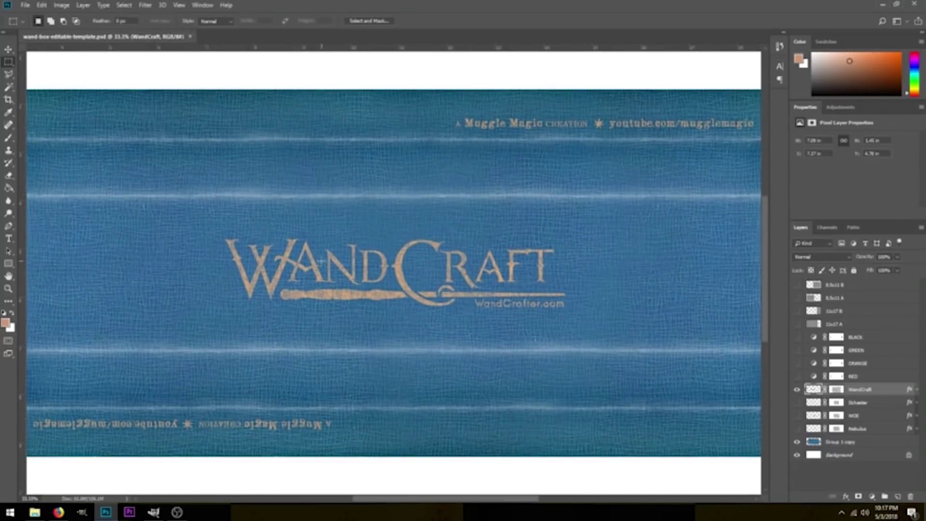
{"action": "left_click", "coordinate": [796, 389]}
{"action": "left_click", "coordinate": [797, 390]}
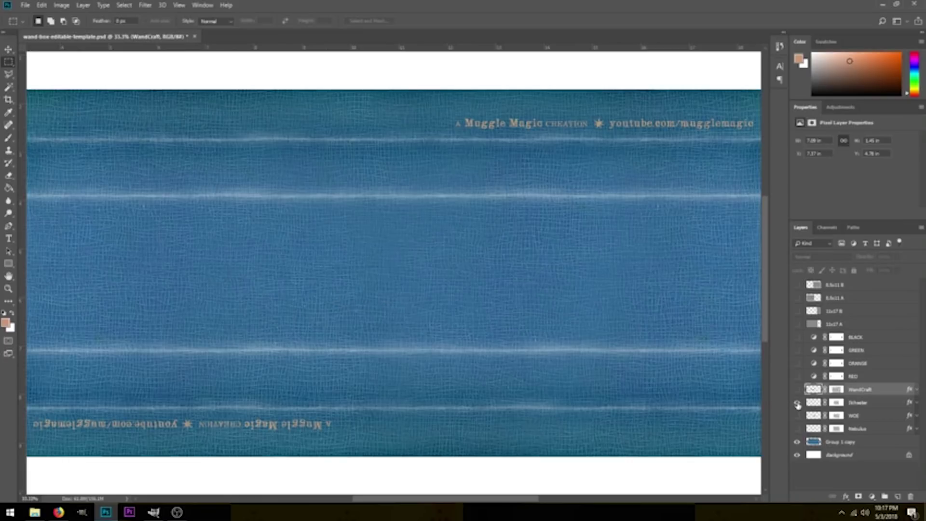
{"action": "left_click", "coordinate": [797, 404]}
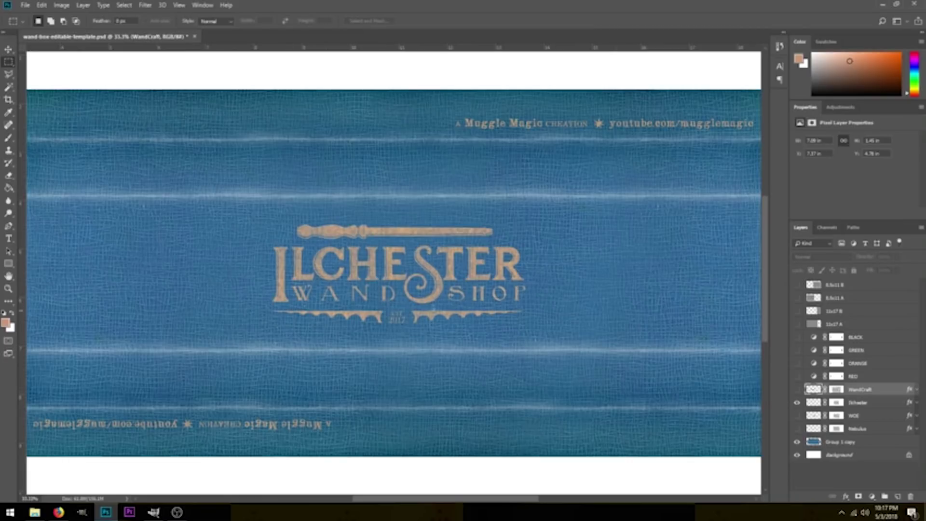
{"action": "left_click", "coordinate": [797, 402]}
{"action": "left_click", "coordinate": [796, 416]}
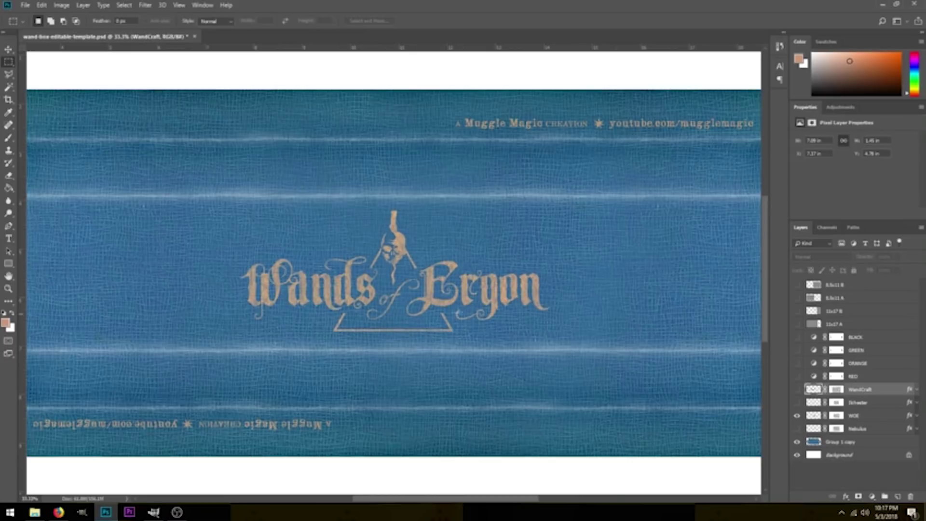
{"action": "left_click", "coordinate": [796, 416]}
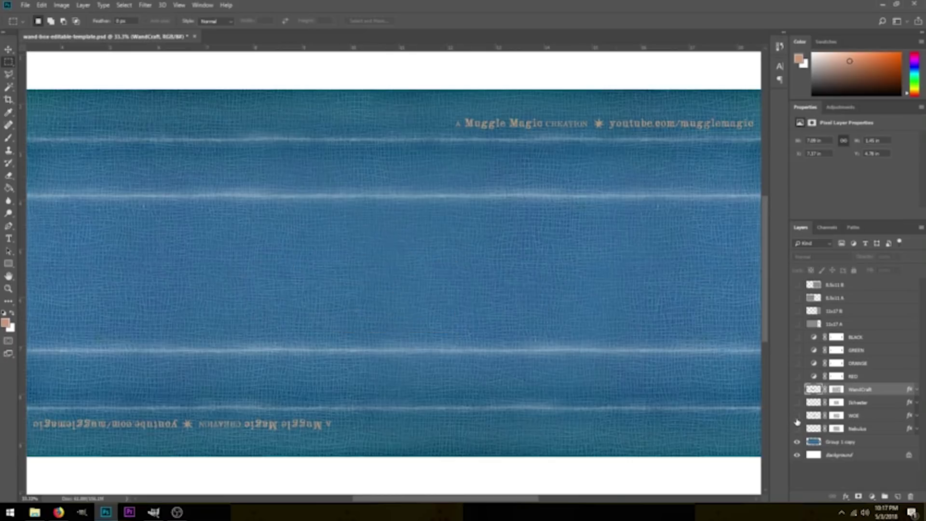
{"action": "left_click", "coordinate": [797, 429]}
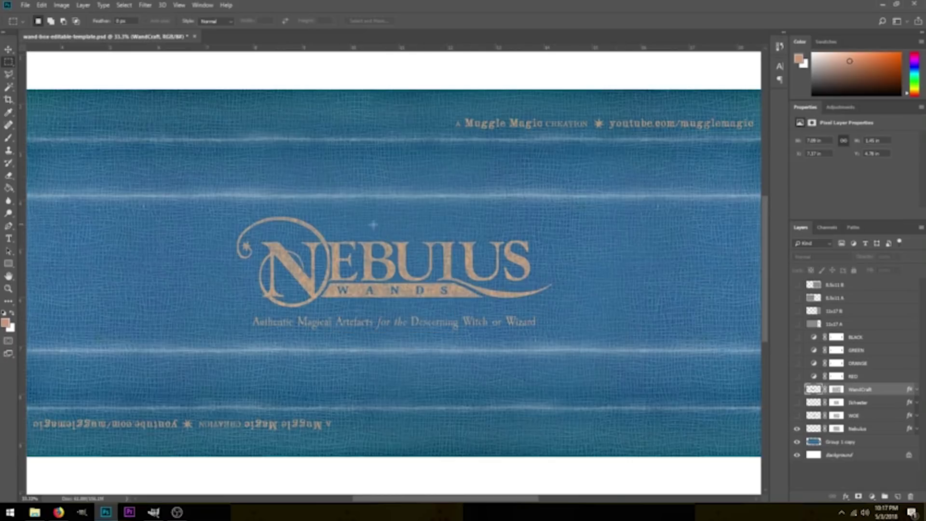
- Show the RED adjustment layer over the whole box and look through the RED, ORANGE and GREEN Hue/Saturation layers
{"action": "key", "text": "ctrl+minus"}
{"action": "key", "text": "ctrl+minus"}
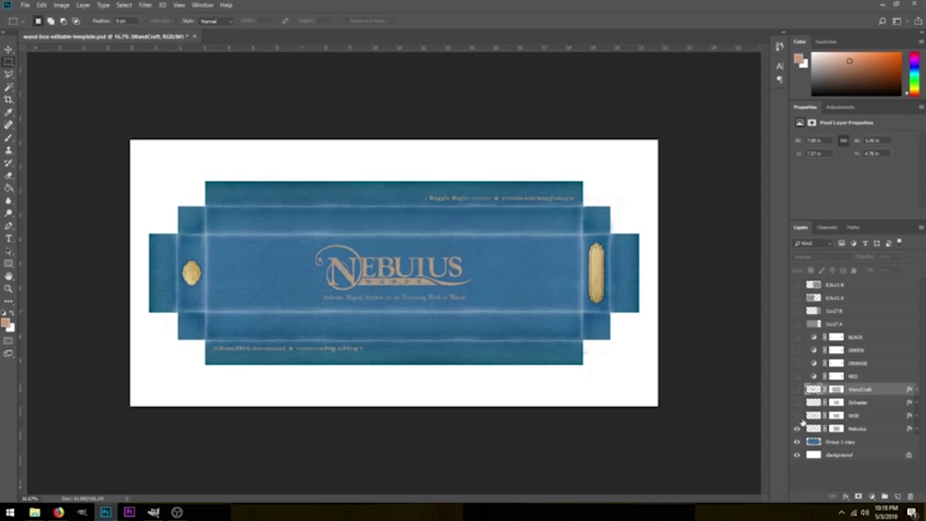
{"action": "left_click", "coordinate": [797, 376]}
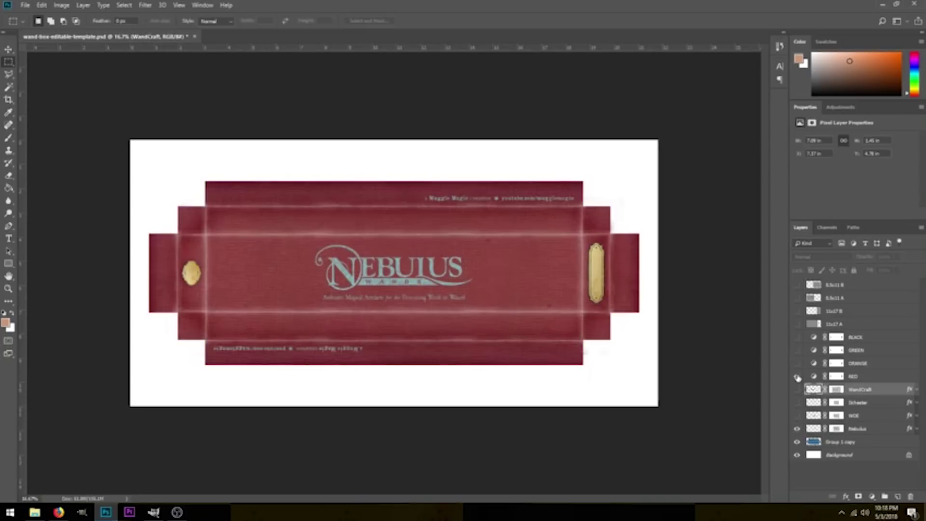
{"action": "left_click", "coordinate": [863, 377]}
{"action": "left_click", "coordinate": [861, 363]}
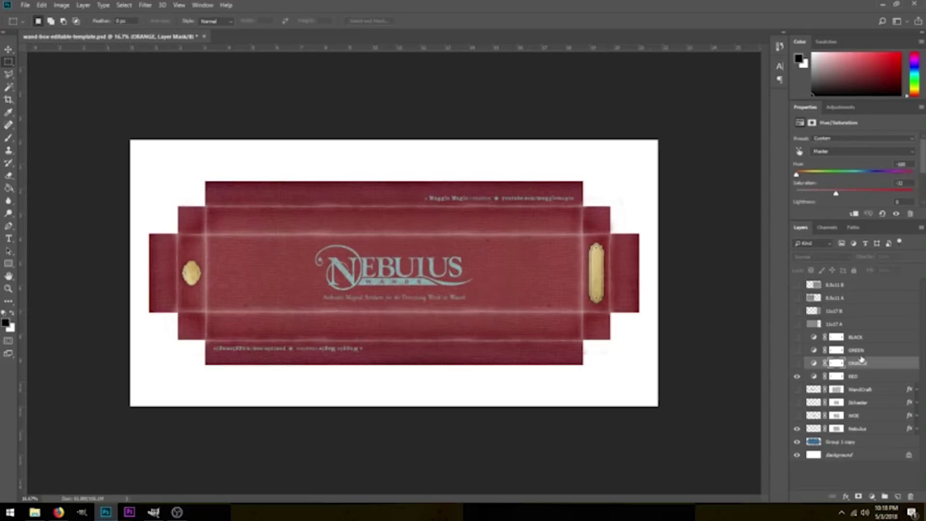
{"action": "left_click", "coordinate": [858, 351]}
{"action": "left_click", "coordinate": [852, 365]}
{"action": "left_click", "coordinate": [851, 378]}
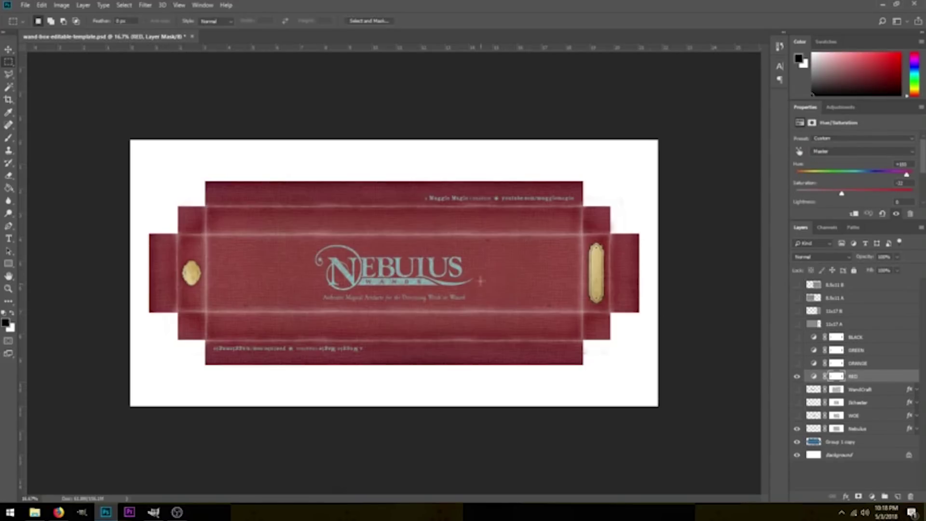
- Preview the box in the ORANGE, GREEN and BLACK color variants in turn, with only one adjustment layer shown at a time
{"action": "left_click", "coordinate": [797, 376]}
{"action": "left_click", "coordinate": [797, 363]}
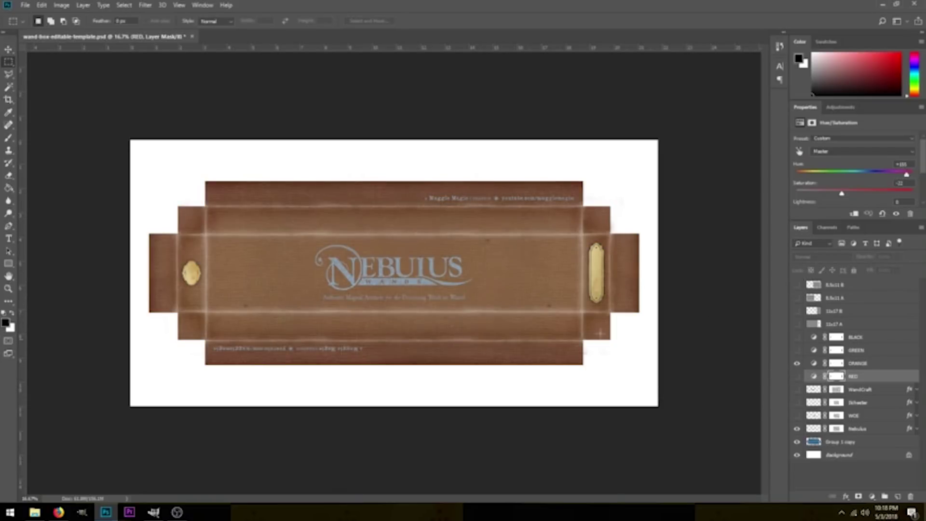
{"action": "left_click", "coordinate": [797, 363]}
{"action": "left_click", "coordinate": [796, 350]}
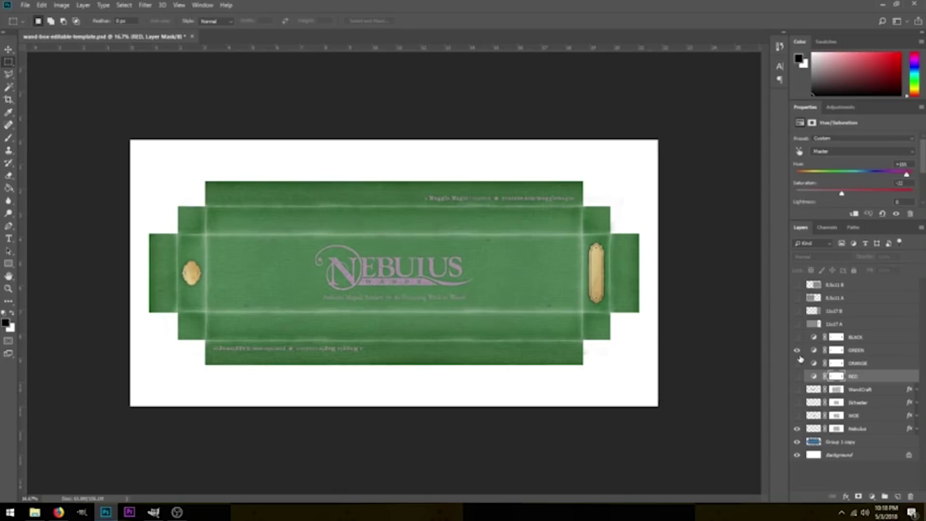
{"action": "left_click", "coordinate": [796, 350]}
{"action": "left_click", "coordinate": [797, 336]}
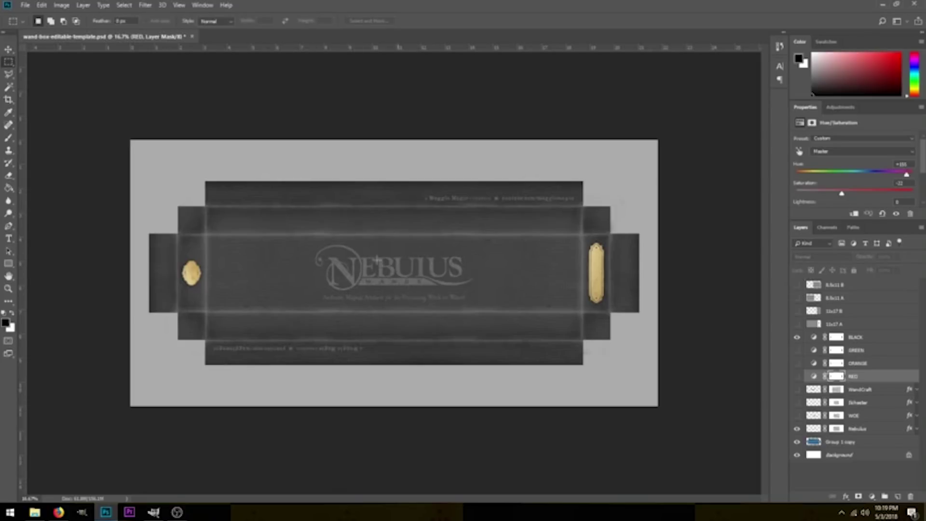
- Hide the BLACK adjustment layer and the Nebulus logo, and select the Group 1 copy layer
{"action": "left_click", "coordinate": [796, 337]}
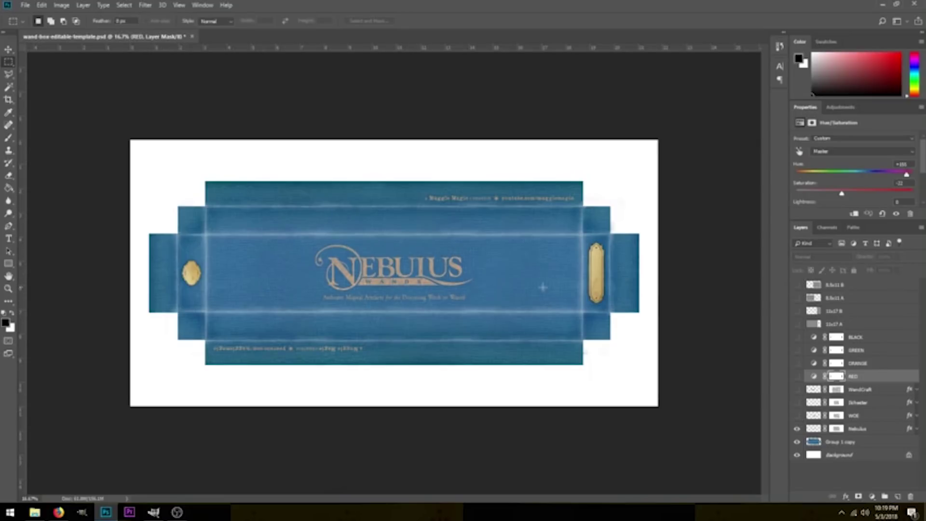
{"action": "left_click", "coordinate": [798, 433]}
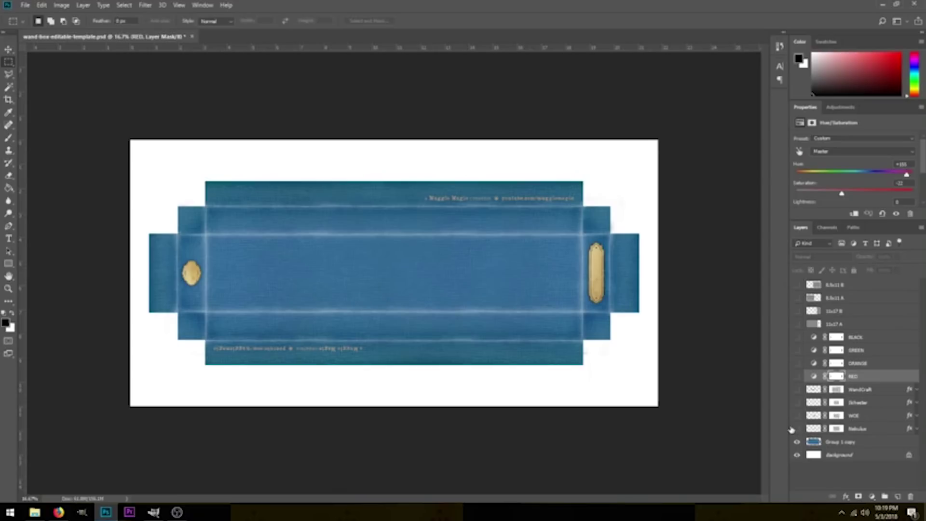
{"action": "left_click", "coordinate": [845, 444]}
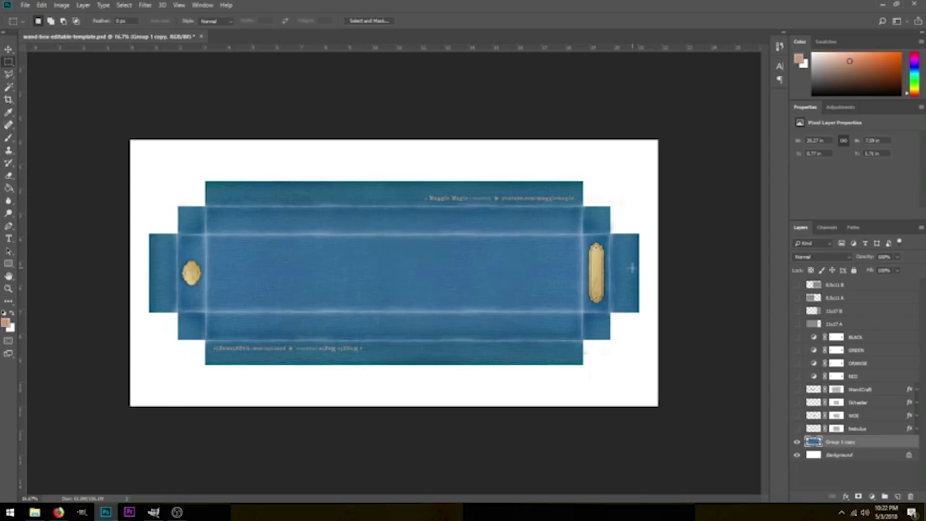
- Switch to Firefox, search Google Images for "ollivanders logo", and open the preview of the black-on-white Ollivanders logo
{"action": "left_click", "coordinate": [60, 512]}
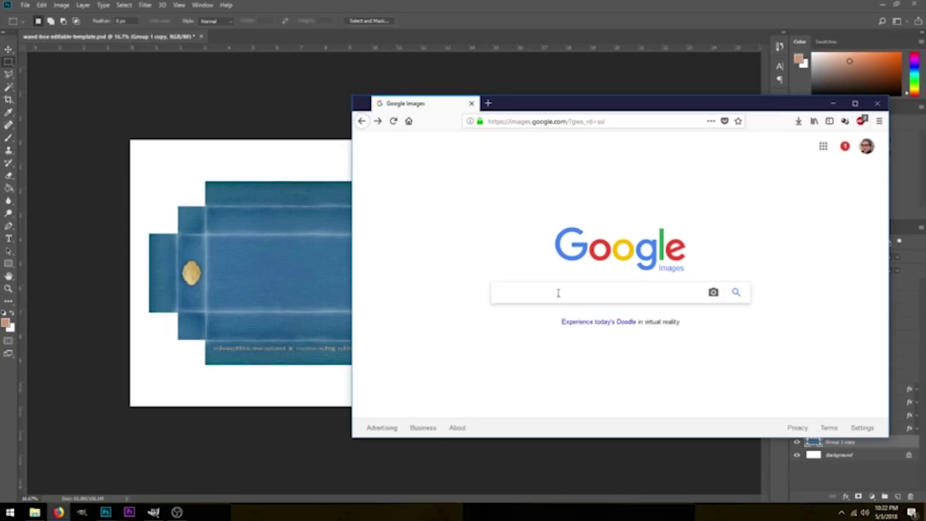
{"action": "type", "text": "ollivanders logo"}
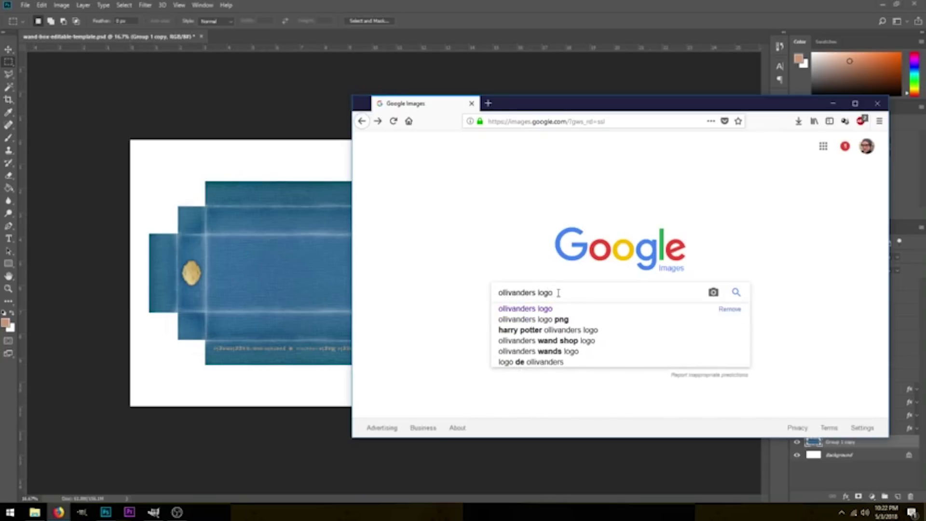
{"action": "key", "text": "Return"}
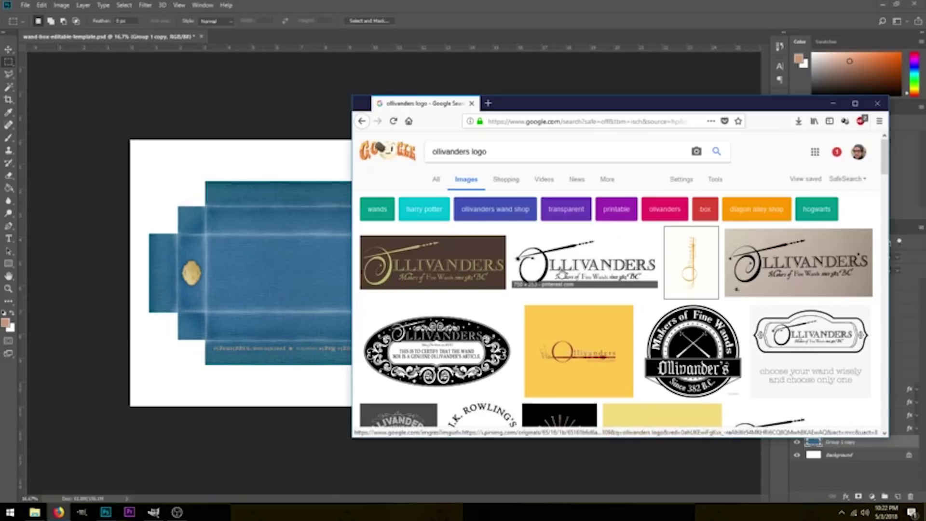
{"action": "left_click", "coordinate": [579, 263]}
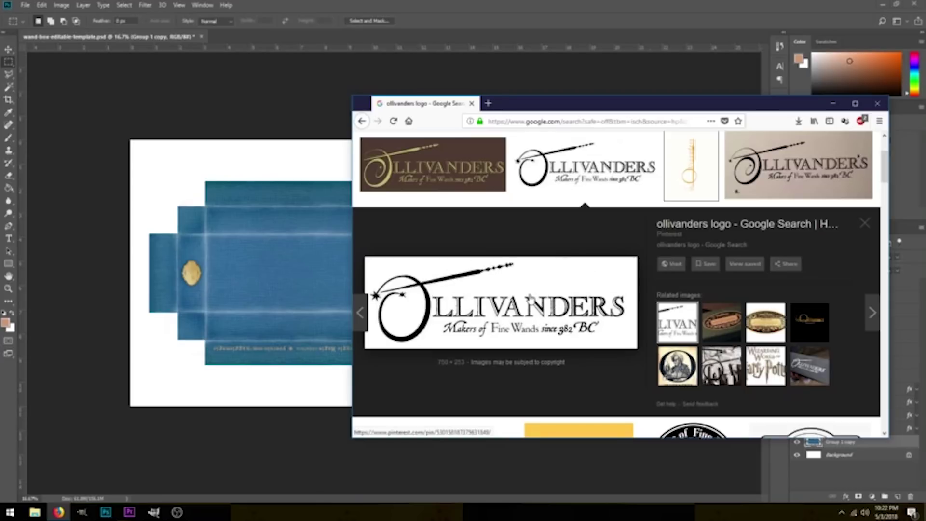
- Save the previewed black-on-white Ollivanders logo image to the computer as a JPG file
{"action": "right_click", "coordinate": [534, 287]}
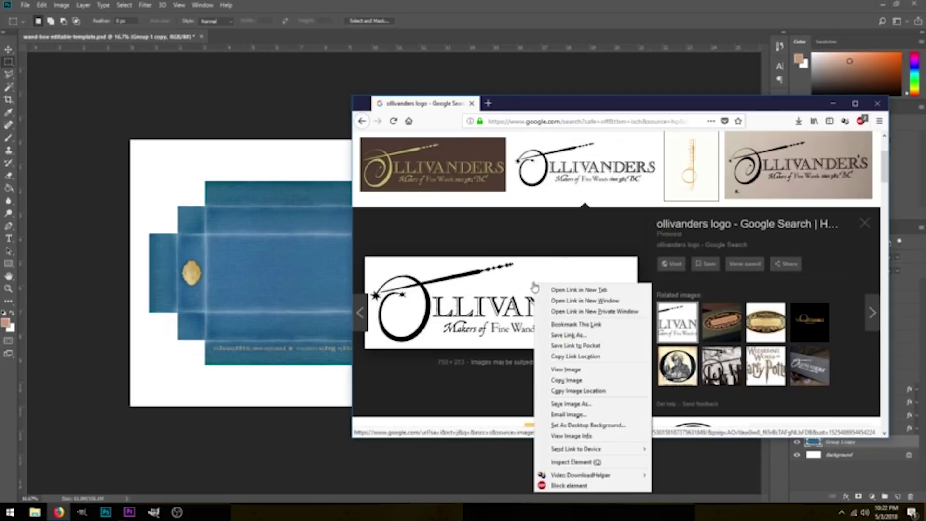
{"action": "left_click", "coordinate": [575, 369]}
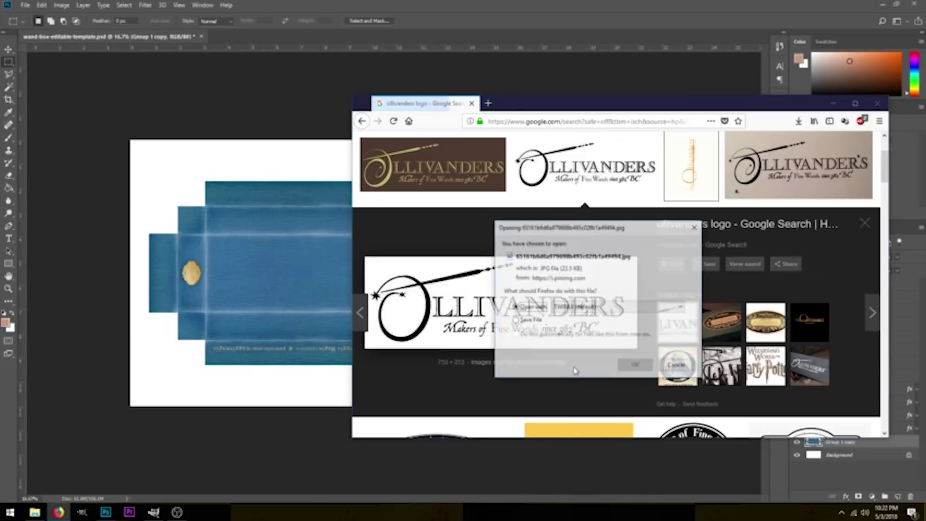
{"action": "left_click", "coordinate": [533, 322]}
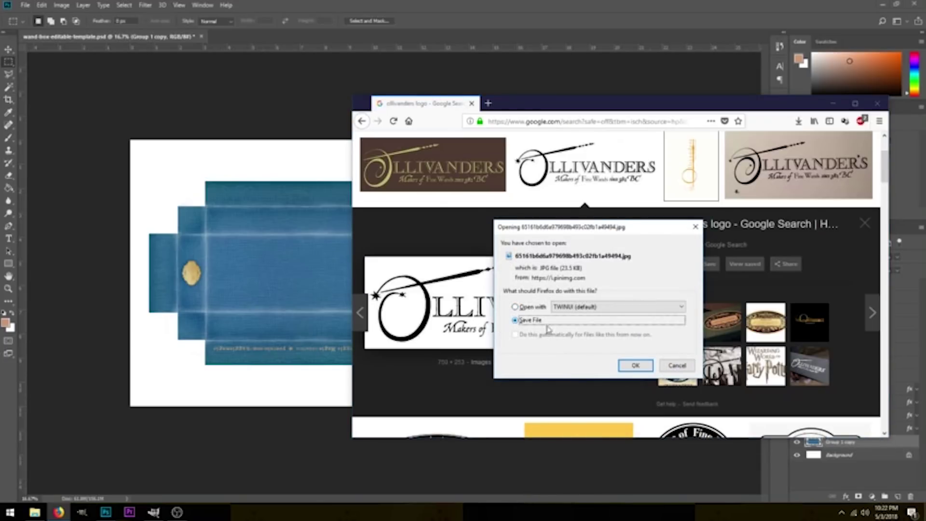
{"action": "left_click", "coordinate": [636, 365]}
- Show the newly downloaded logo file in its folder and place it into the wand box template in Photoshop
{"action": "left_click", "coordinate": [798, 122]}
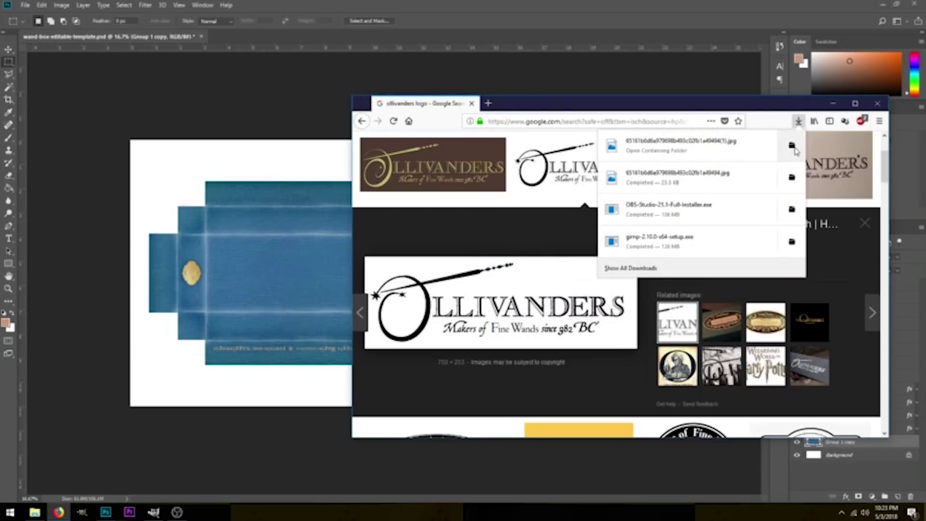
{"action": "left_click", "coordinate": [791, 146]}
{"action": "left_click_drag", "start_coordinate": [700, 209], "coordinate": [313, 278]}
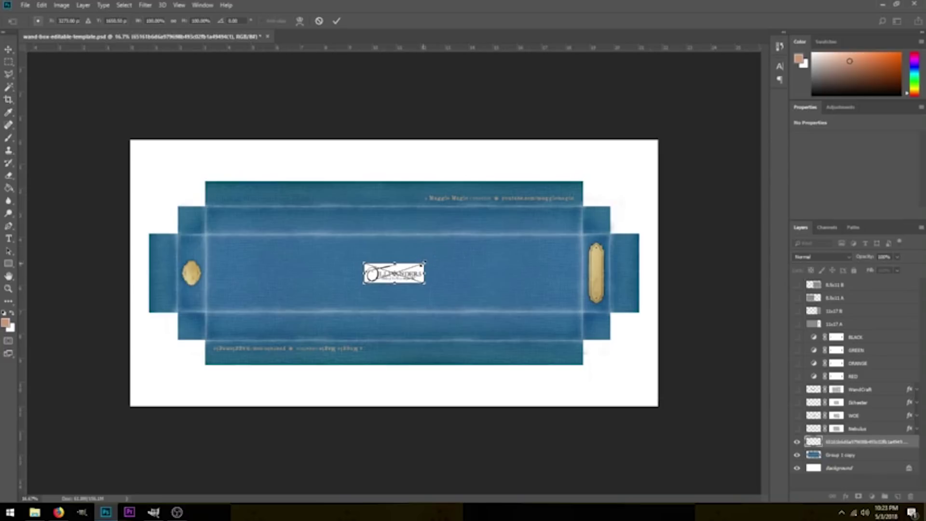
- Scale the placed Ollivanders logo up from its center to about 6.7 in wide and commit the transform
{"action": "left_click_drag", "start_coordinate": [424, 262], "coordinate": [451, 250]}
{"action": "key", "text": "ctrl+z"}
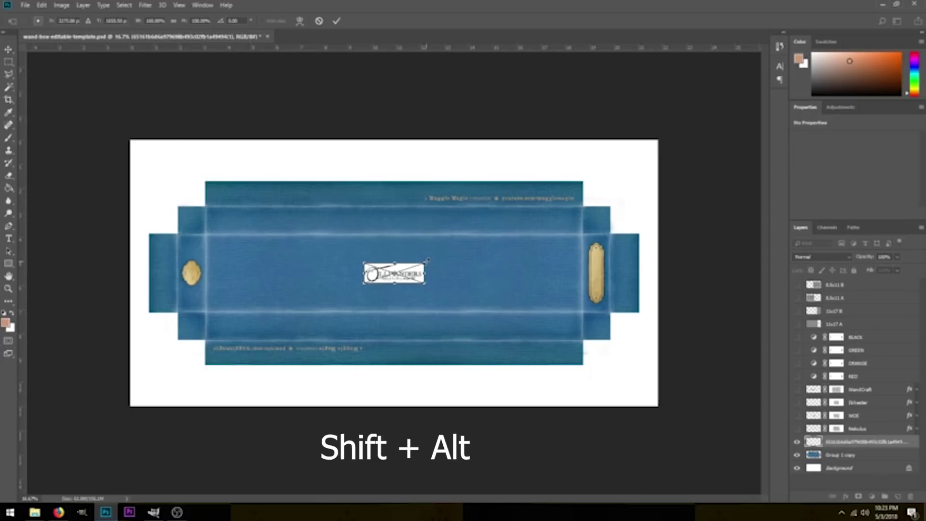
{"action": "left_click_drag", "start_coordinate": [428, 261], "coordinate": [471, 225]}
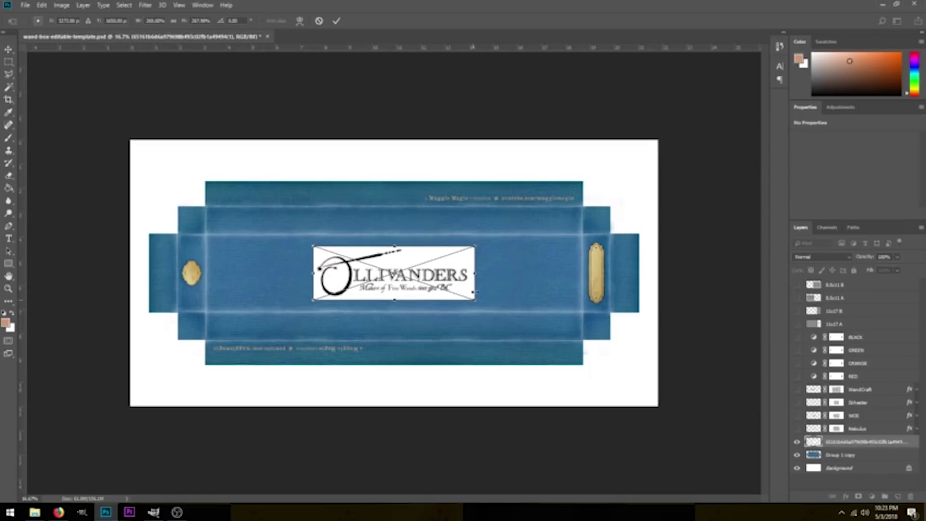
{"action": "key", "text": "Return"}
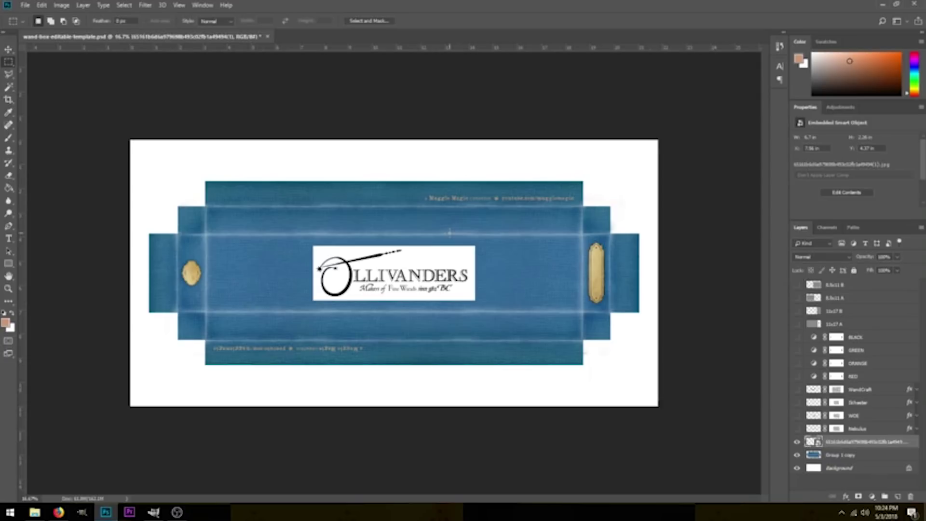
- Select all white areas of the Ollivanders logo with a non-contiguous Magic Wand, rasterize the logo layer, and cut the white out
{"action": "key", "text": "ctrl+plus"}
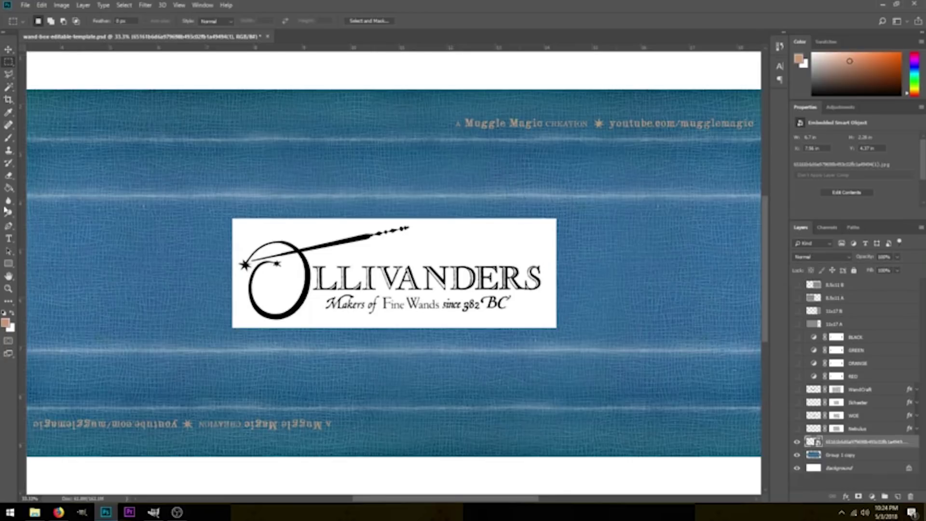
{"action": "left_click", "coordinate": [9, 89]}
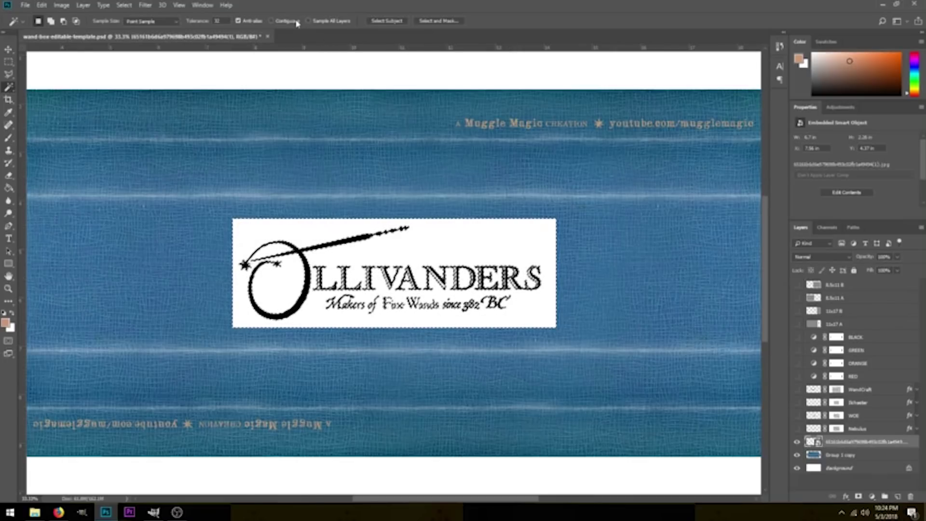
{"action": "left_click", "coordinate": [273, 22]}
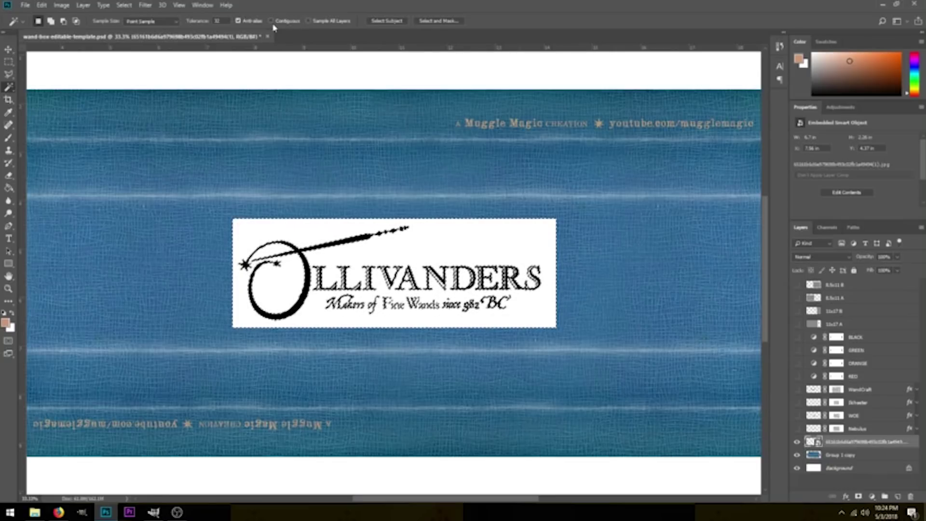
{"action": "right_click", "coordinate": [839, 443]}
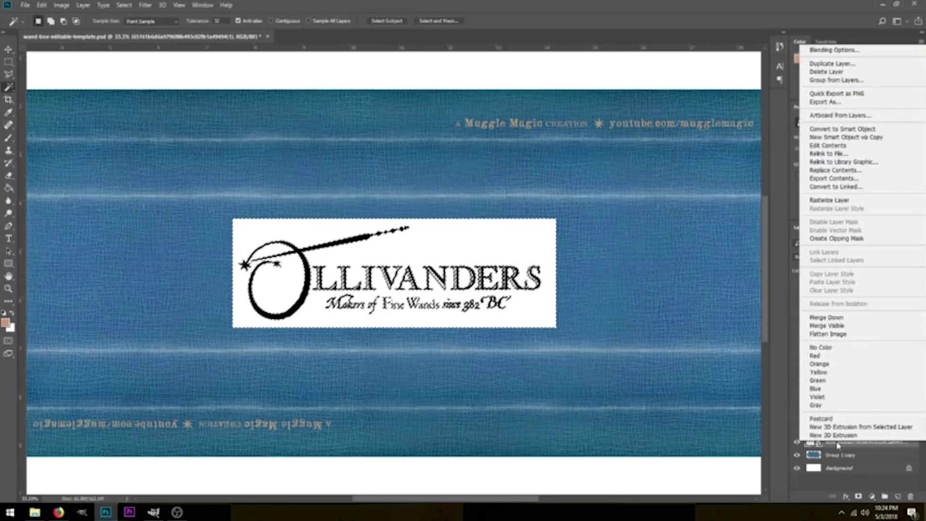
{"action": "left_click", "coordinate": [843, 201]}
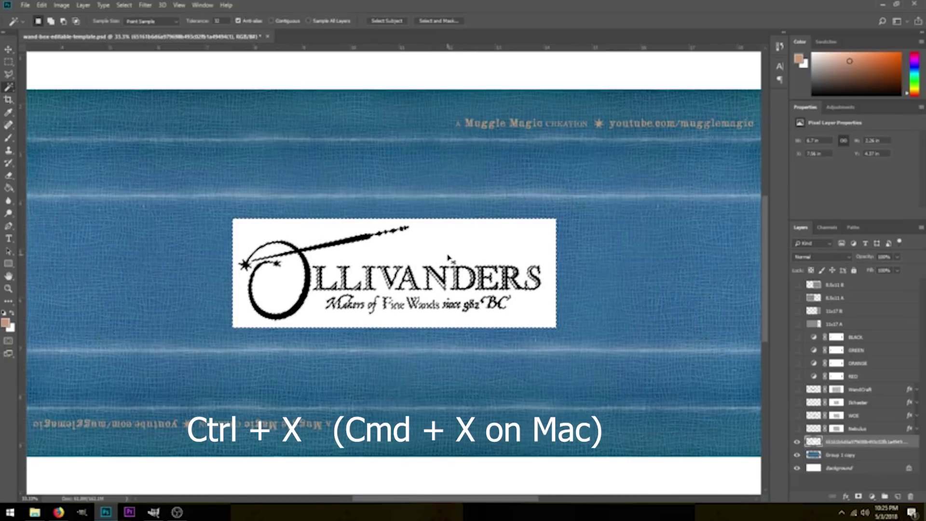
{"action": "key", "text": "ctrl+x"}
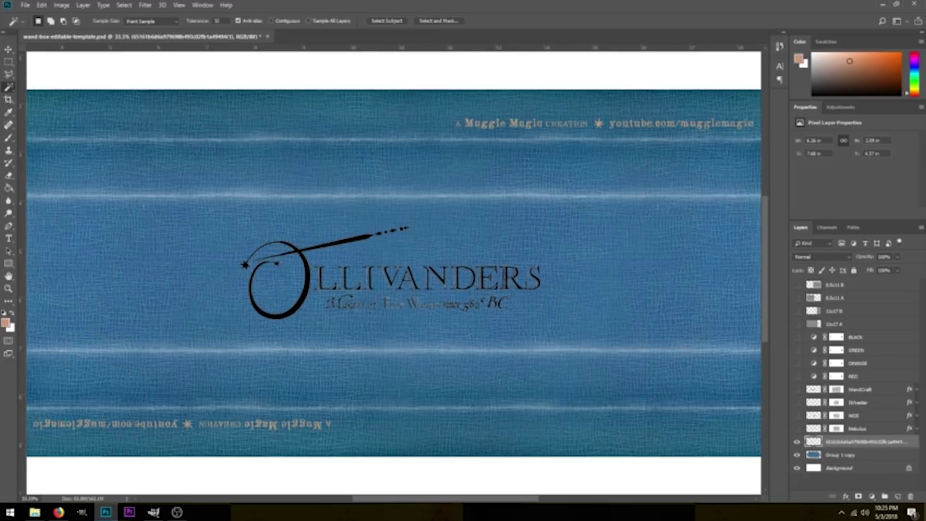
- Copy the layer style from the Nebulus layer and paste it onto the Ollivanders logo layer
{"action": "left_click", "coordinate": [857, 428]}
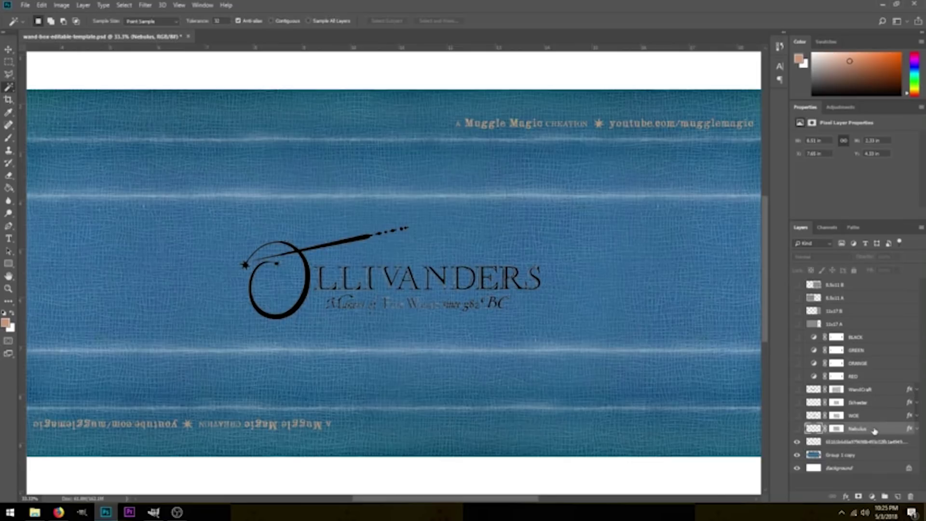
{"action": "right_click", "coordinate": [874, 429]}
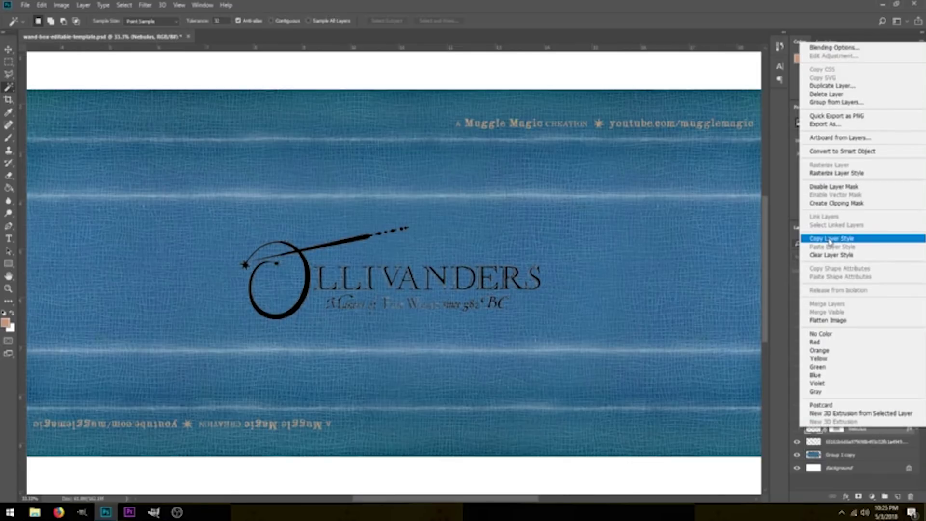
{"action": "left_click", "coordinate": [830, 239]}
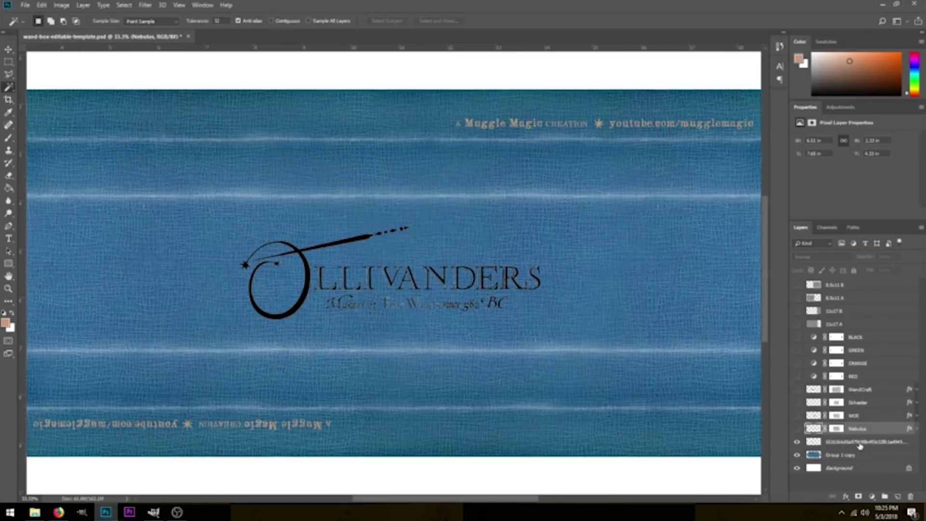
{"action": "left_click", "coordinate": [860, 445]}
{"action": "right_click", "coordinate": [853, 443]}
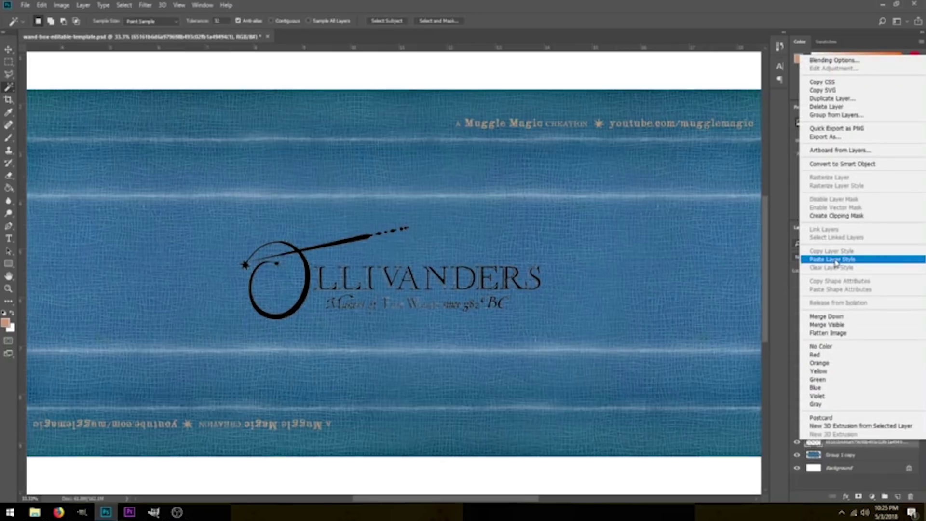
{"action": "left_click", "coordinate": [834, 260]}
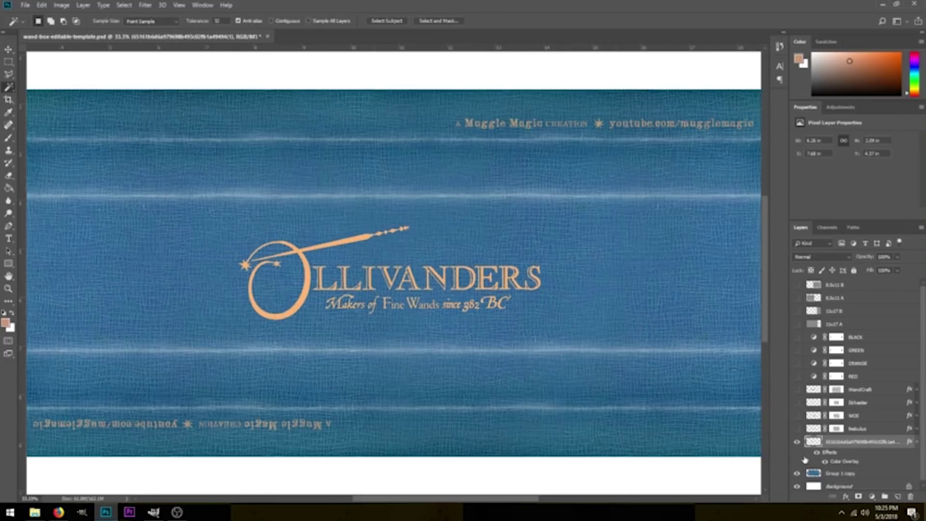
- Examine the layer masks attached to the template's hidden built-in logo layers, such as Nebulus and WOE
{"action": "left_click", "coordinate": [858, 429]}
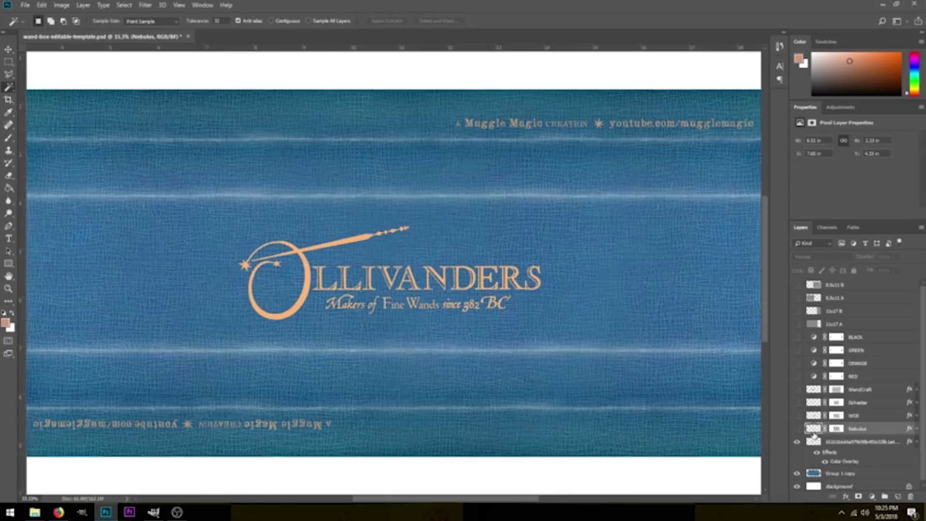
{"action": "left_click", "coordinate": [814, 416]}
{"action": "left_click", "coordinate": [814, 427]}
{"action": "left_click", "coordinate": [835, 428]}
{"action": "left_click", "coordinate": [838, 417]}
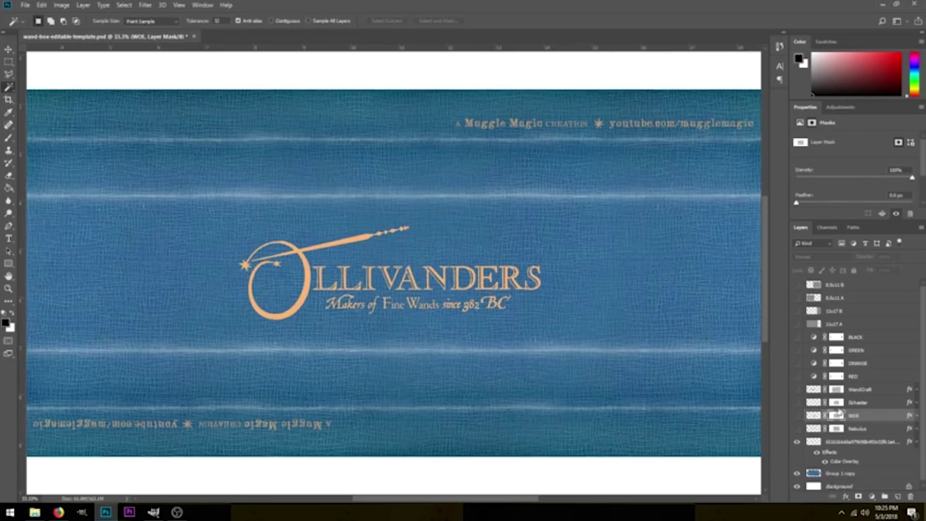
{"action": "left_click", "coordinate": [838, 404]}
{"action": "left_click", "coordinate": [838, 416]}
{"action": "left_click", "coordinate": [837, 429]}
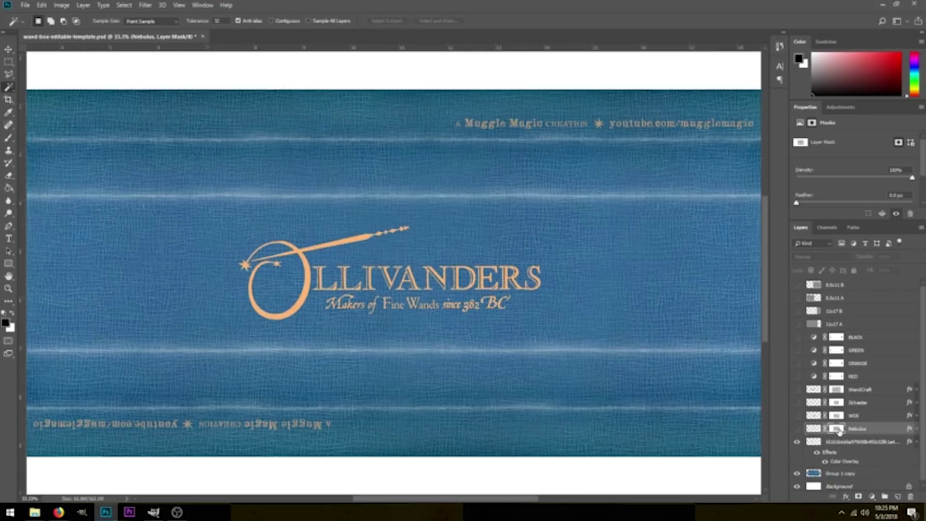
{"action": "left_click", "coordinate": [842, 442]}
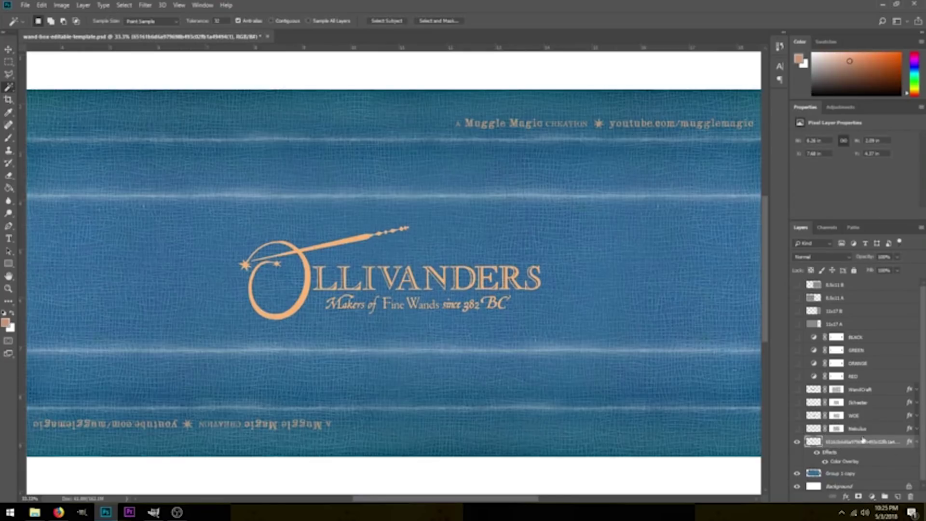
- Collapse the Ollivanders logo layer's effects and copy the Nebulus layer mask onto that layer
{"action": "left_click", "coordinate": [917, 446]}
{"action": "left_click", "coordinate": [837, 428]}
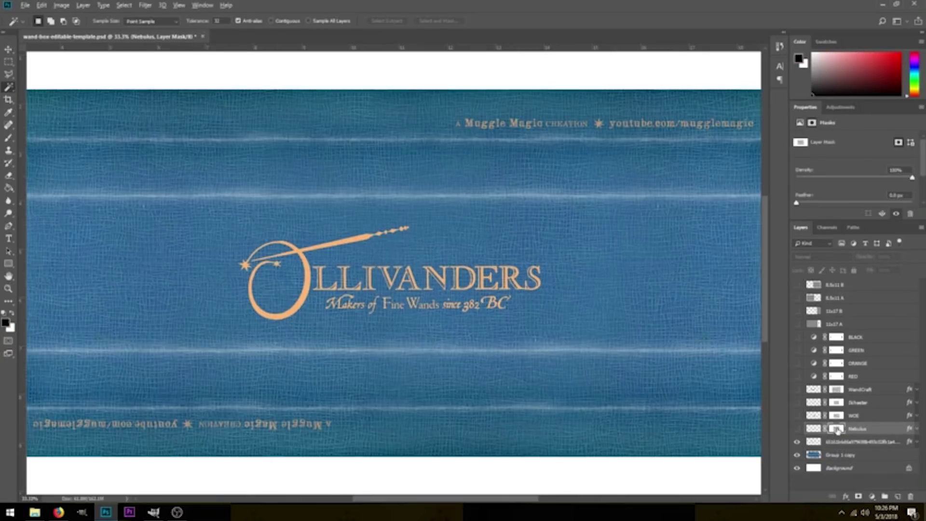
{"action": "left_click_drag", "start_coordinate": [837, 430], "coordinate": [836, 441]}
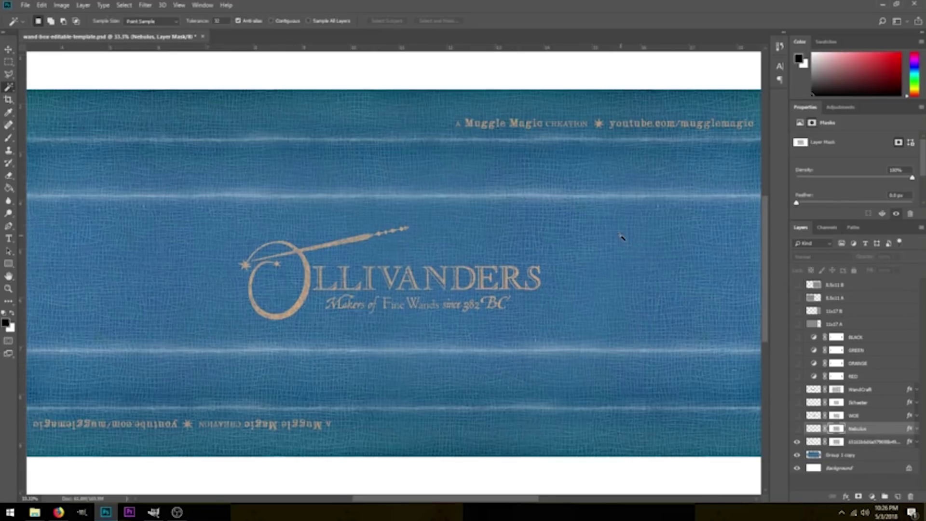
- Look over the whole box template and its print-size layers 11x17 A, 11x17 B, 8.5x11 A and 8.5x11 B
{"action": "key", "text": "ctrl+minus"}
{"action": "key", "text": "ctrl+minus"}
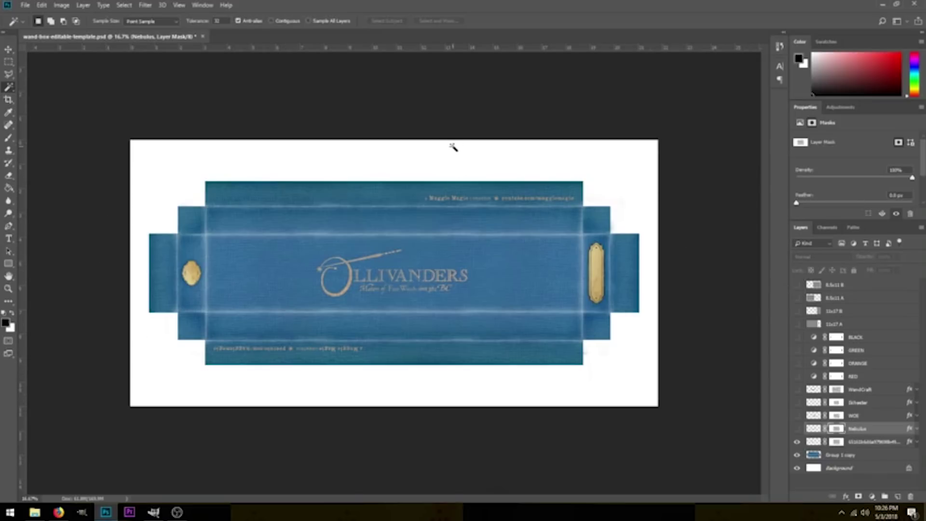
{"action": "left_click", "coordinate": [837, 324]}
{"action": "left_click", "coordinate": [842, 315]}
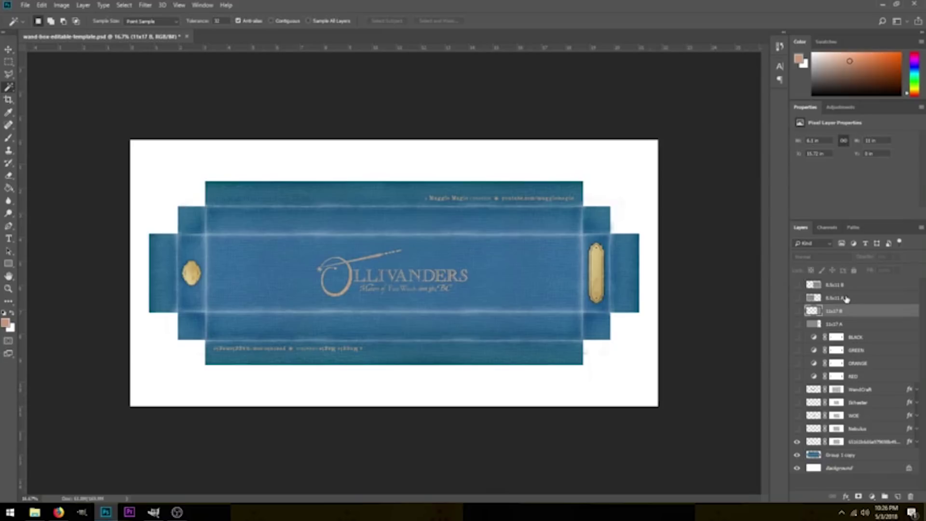
{"action": "left_click", "coordinate": [836, 323]}
{"action": "left_click", "coordinate": [844, 312]}
{"action": "left_click", "coordinate": [840, 323]}
{"action": "left_click", "coordinate": [845, 314]}
{"action": "left_click", "coordinate": [842, 299]}
{"action": "key", "text": "alt+bracketright"}
{"action": "left_click", "coordinate": [843, 300]}
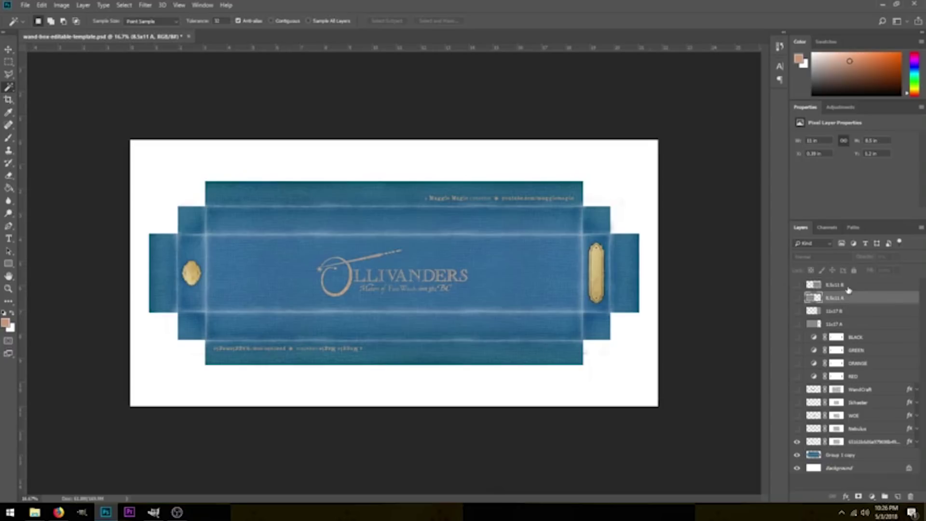
{"action": "left_click", "coordinate": [848, 289]}
- Load the 11x17 A layer as a selection and create a landscape Tabloid document, 17 x 11 inches at 300 pixels/inch
{"action": "left_click", "coordinate": [839, 325]}
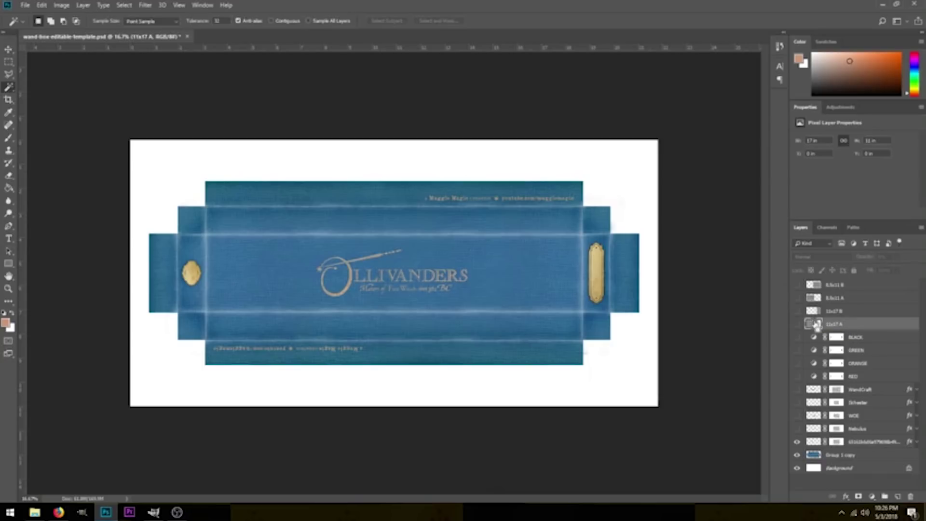
{"action": "left_click", "coordinate": [813, 324], "text": "ctrl"}
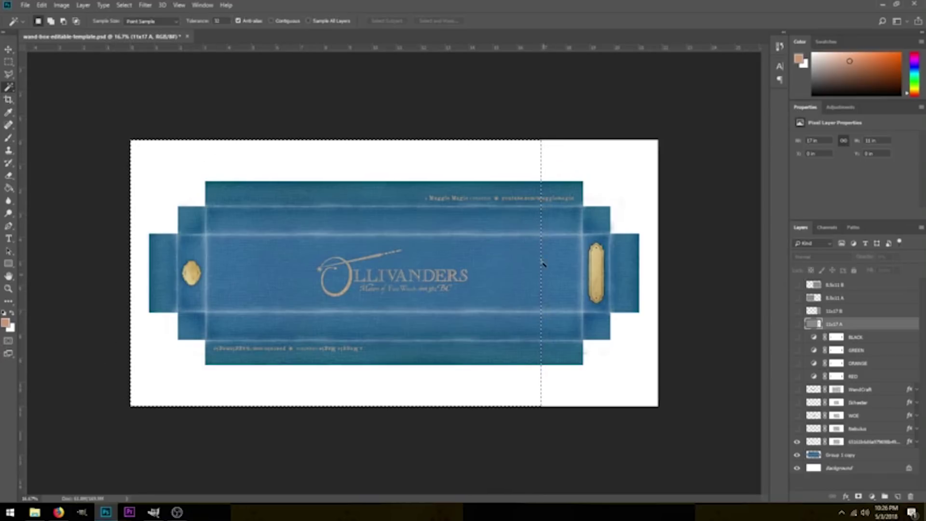
{"action": "left_click", "coordinate": [26, 6]}
{"action": "left_click", "coordinate": [33, 16]}
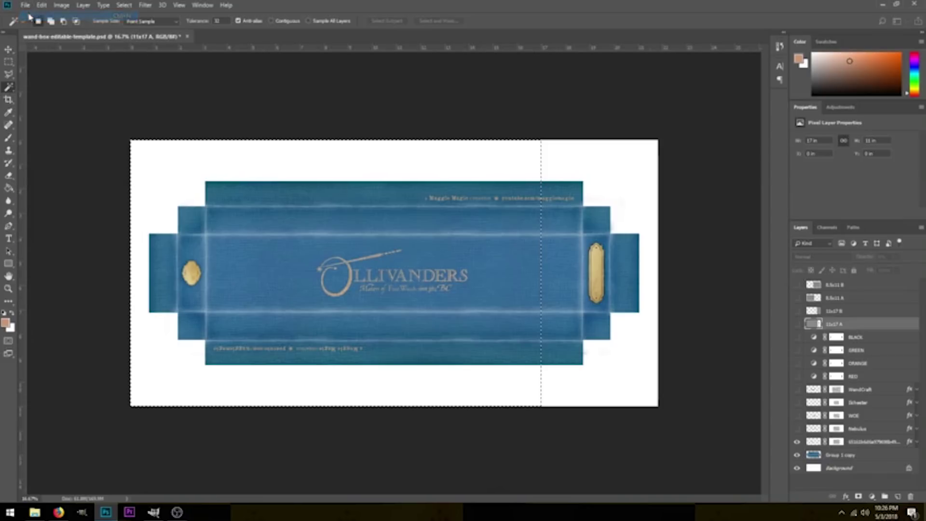
{"action": "left_click", "coordinate": [433, 139]}
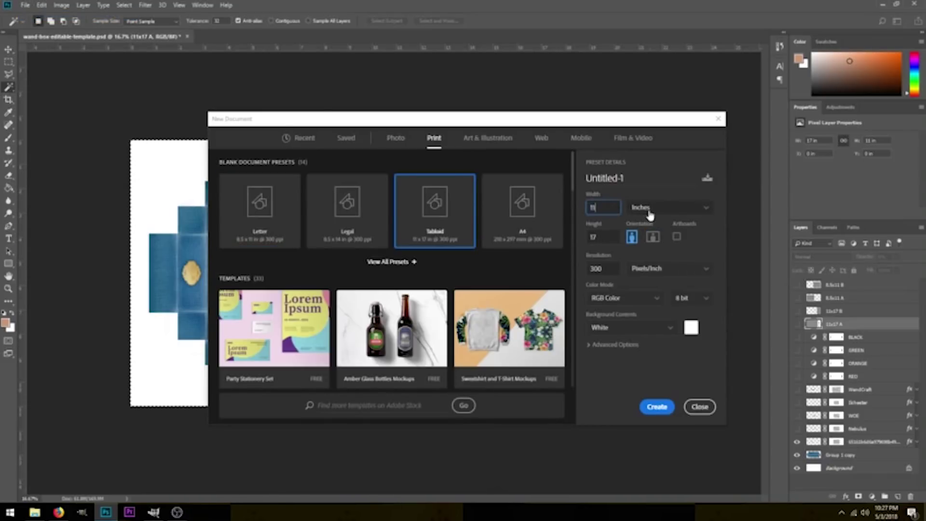
{"action": "left_click", "coordinate": [598, 208]}
{"action": "left_click", "coordinate": [603, 237]}
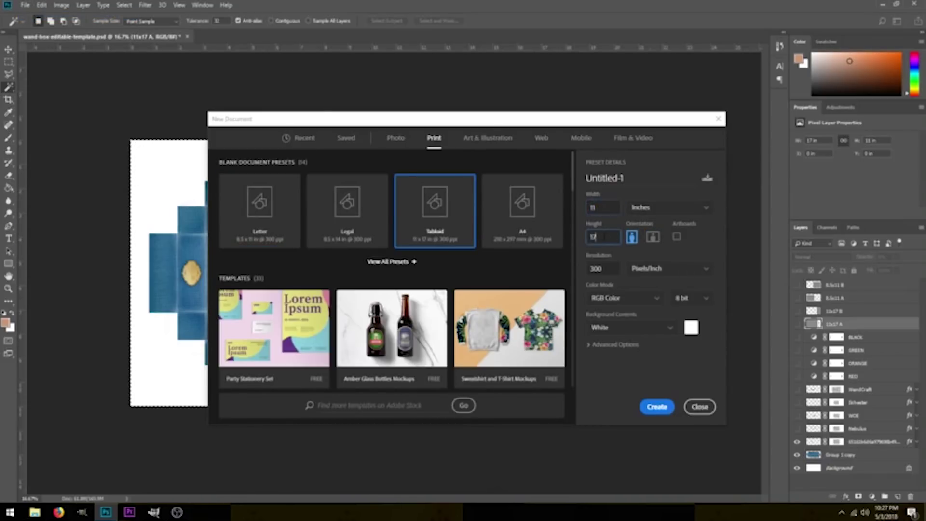
{"action": "left_click", "coordinate": [652, 237]}
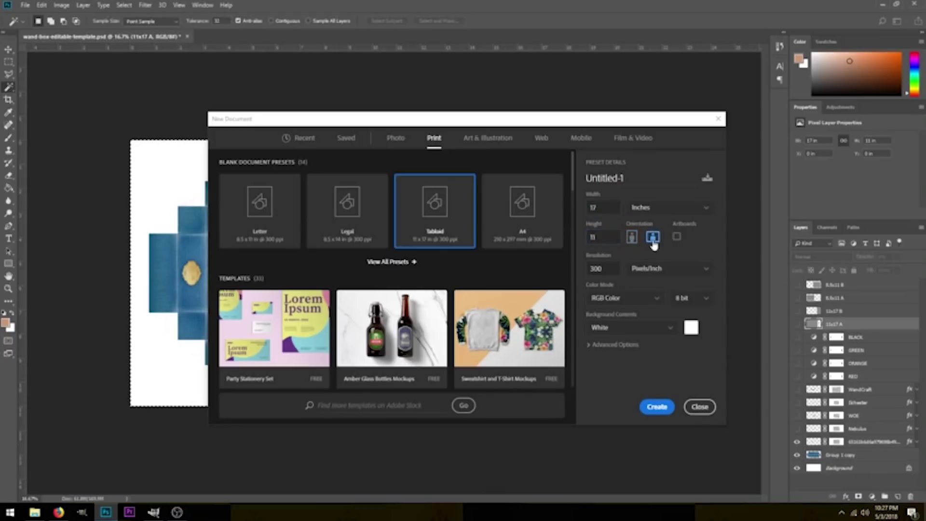
{"action": "left_click_drag", "start_coordinate": [613, 271], "coordinate": [587, 280]}
{"action": "left_click", "coordinate": [655, 410]}
- Copy the merged artwork inside the template's 11x17 A selection and paste it into the new 17 x 11 inch document
{"action": "key", "text": "ctrl+Tab"}
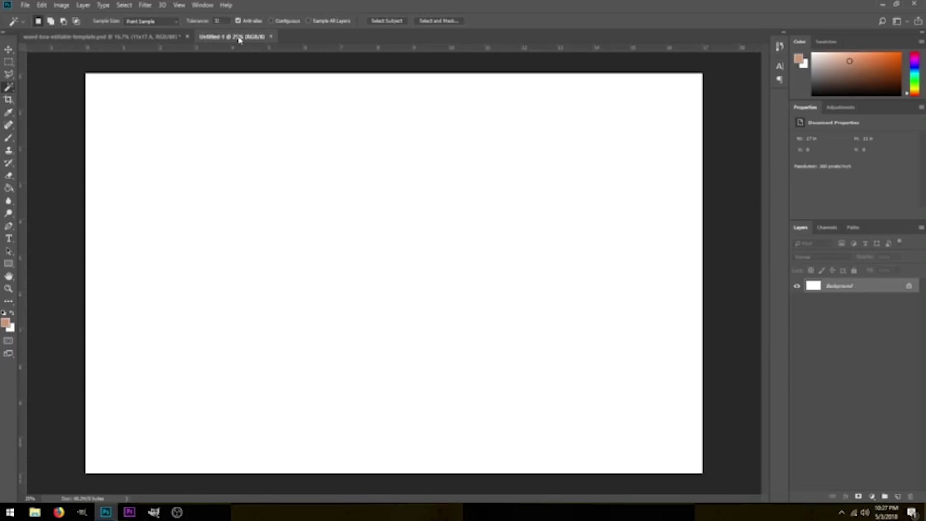
{"action": "left_click", "coordinate": [125, 39]}
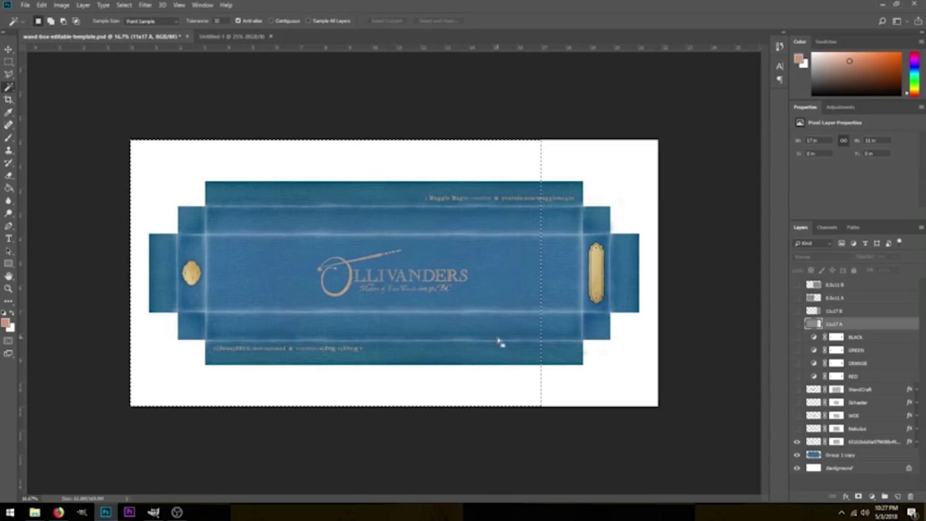
{"action": "left_click", "coordinate": [42, 6]}
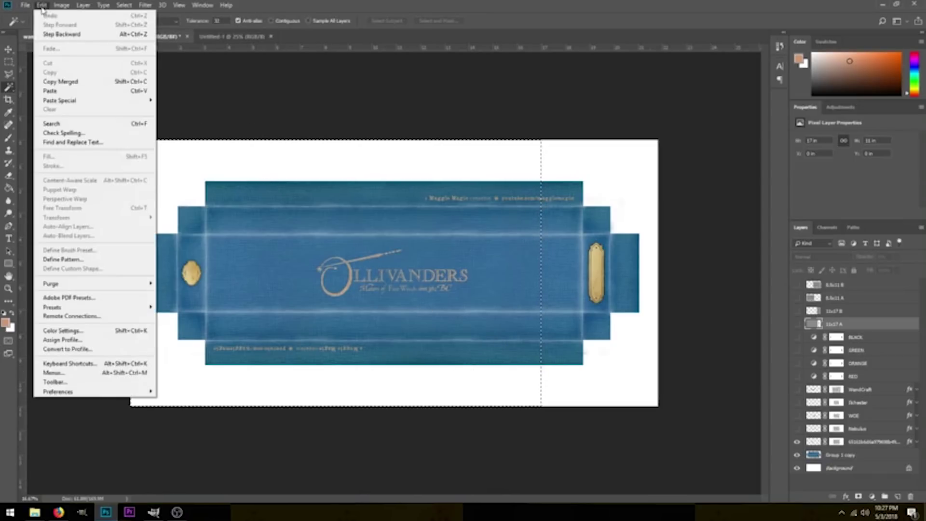
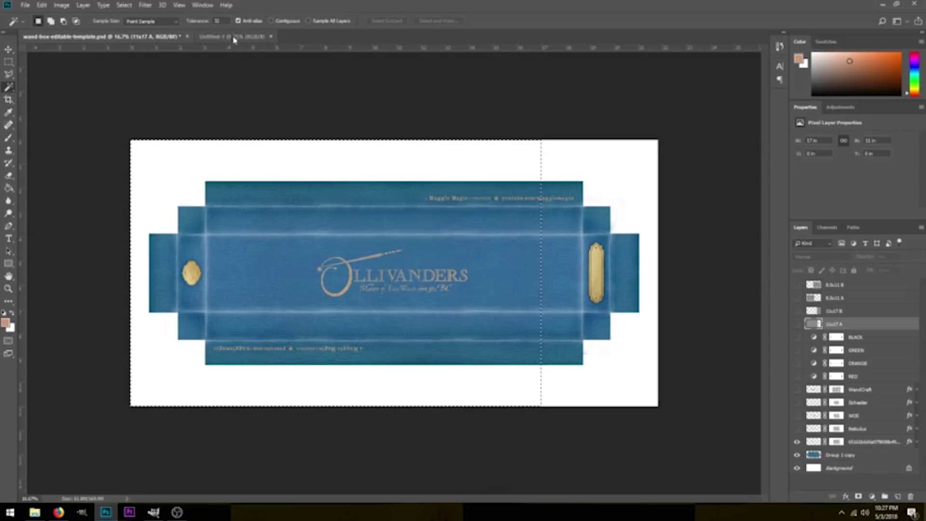
{"action": "left_click", "coordinate": [234, 37]}
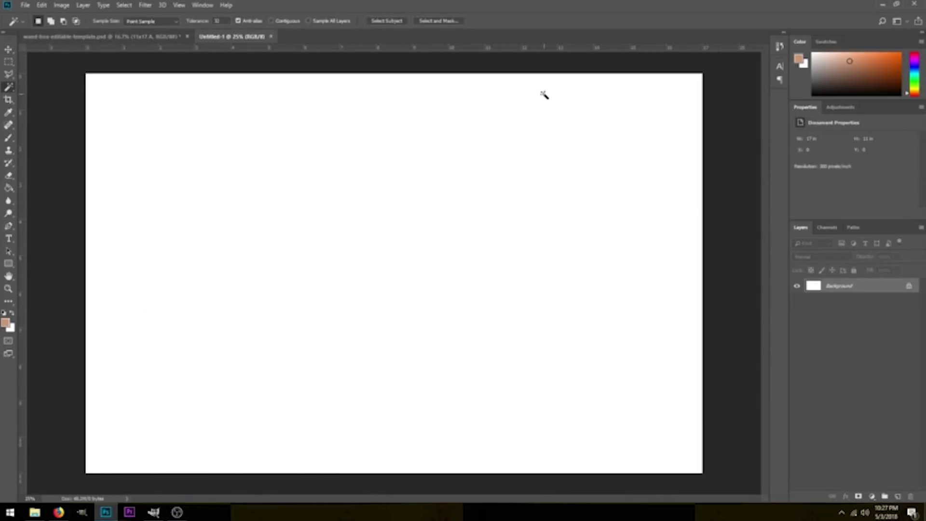
{"action": "left_click", "coordinate": [45, 6]}
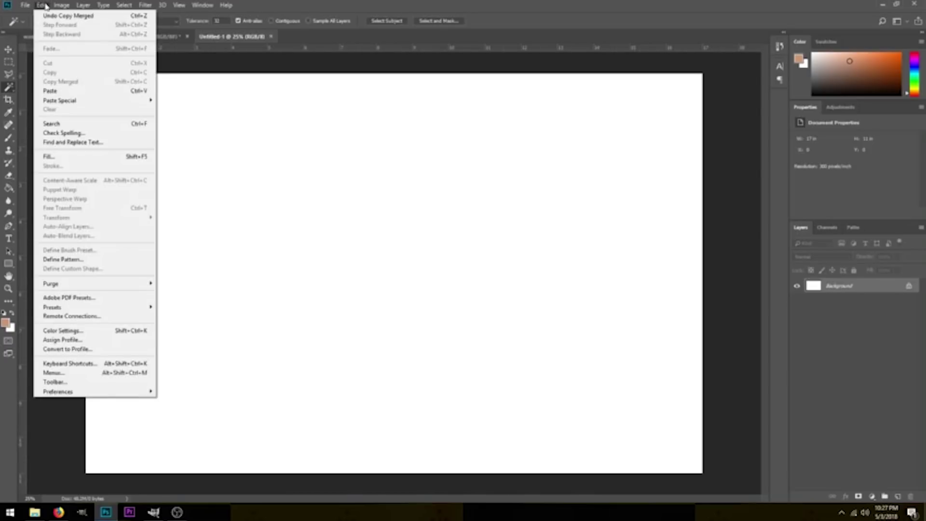
{"action": "left_click", "coordinate": [57, 92]}
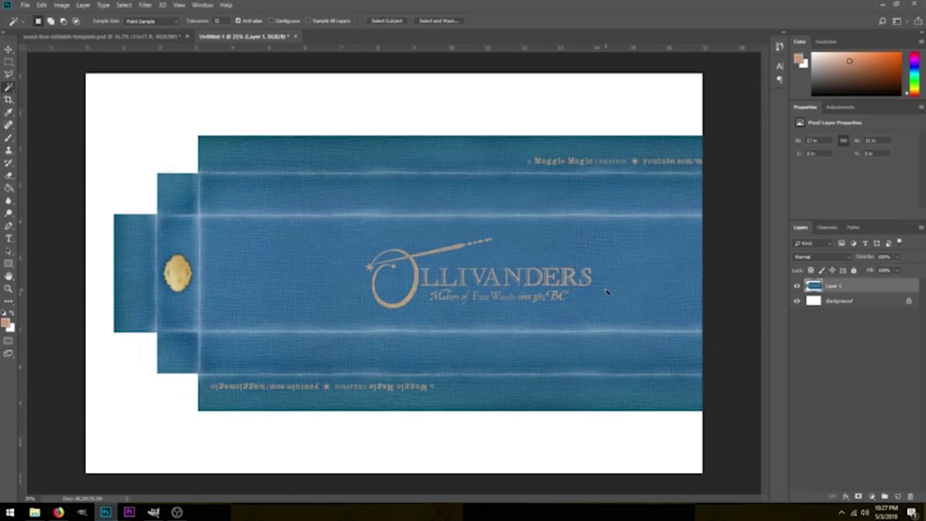
- Copy the merged artwork inside the template's 11x17 B selection and paste it as a new layer in the 17 x 11 inch document
{"action": "left_click", "coordinate": [173, 36]}
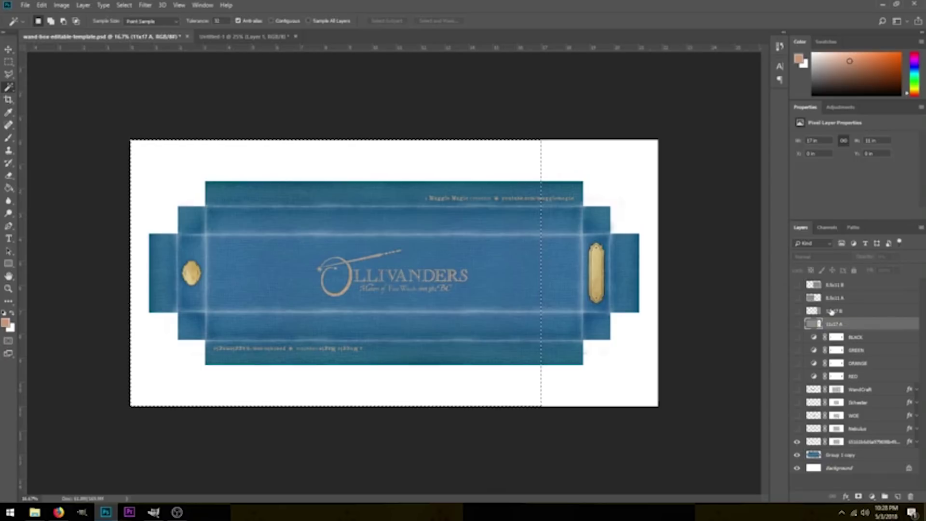
{"action": "left_click", "coordinate": [816, 312]}
{"action": "left_click", "coordinate": [814, 311], "text": "ctrl"}
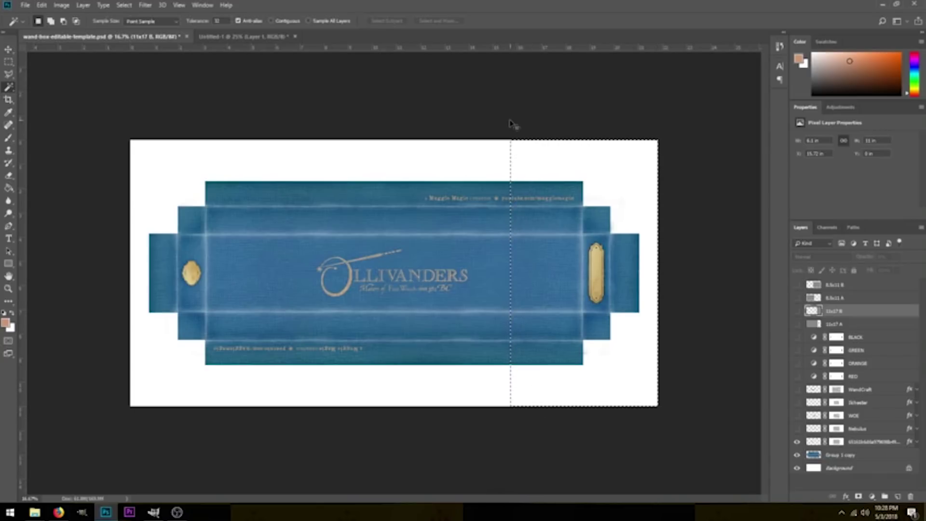
{"action": "left_click", "coordinate": [42, 5]}
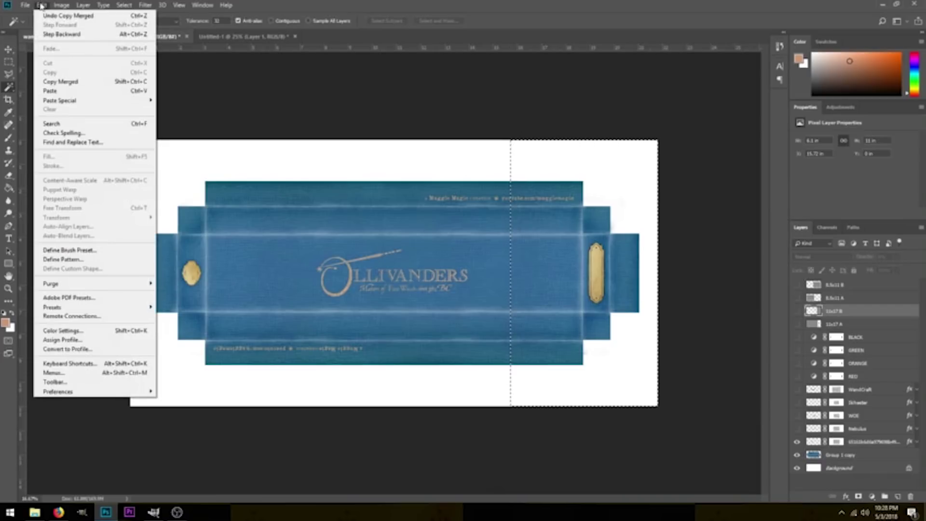
{"action": "left_click", "coordinate": [233, 37]}
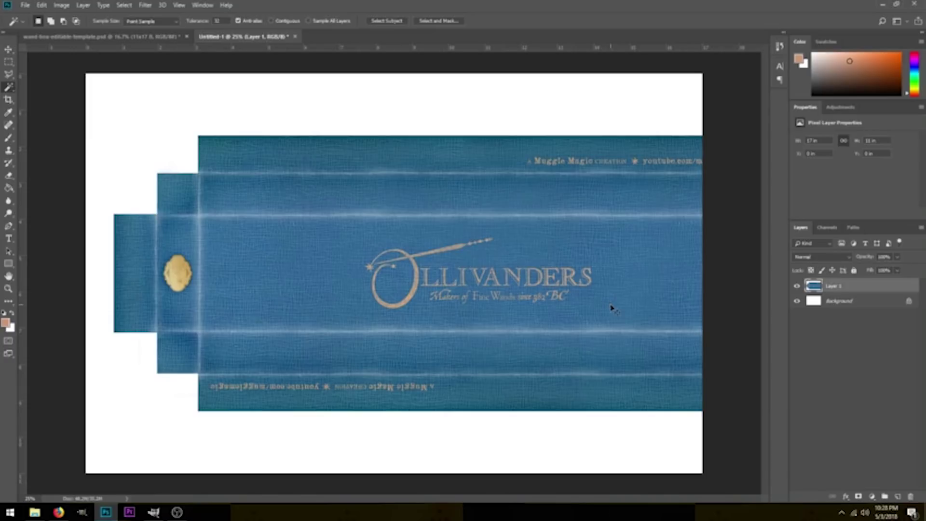
{"action": "key", "text": "ctrl+v"}
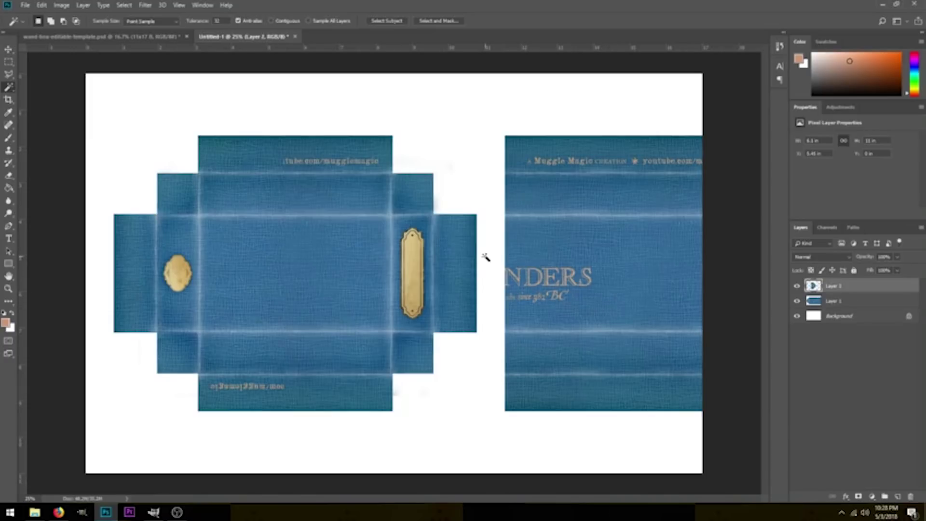
{"action": "left_click", "coordinate": [41, 6]}
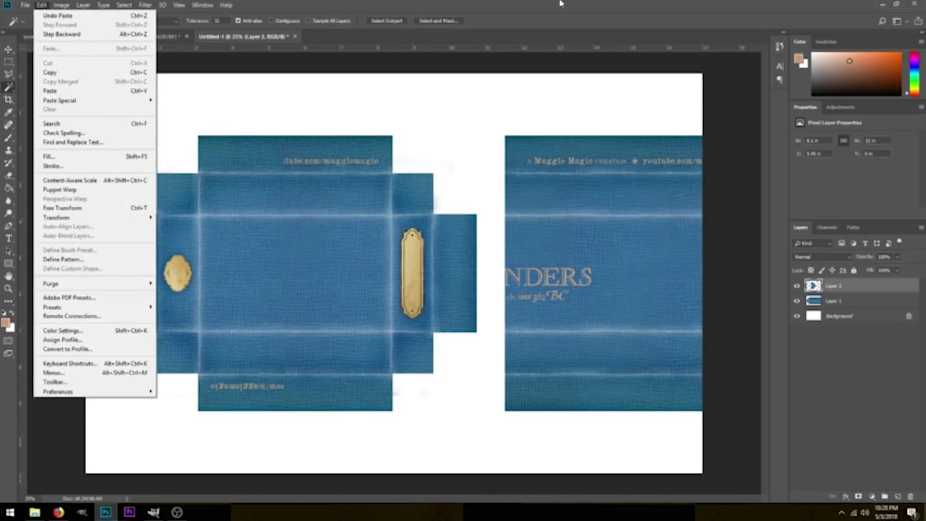
{"action": "left_click", "coordinate": [553, 254]}
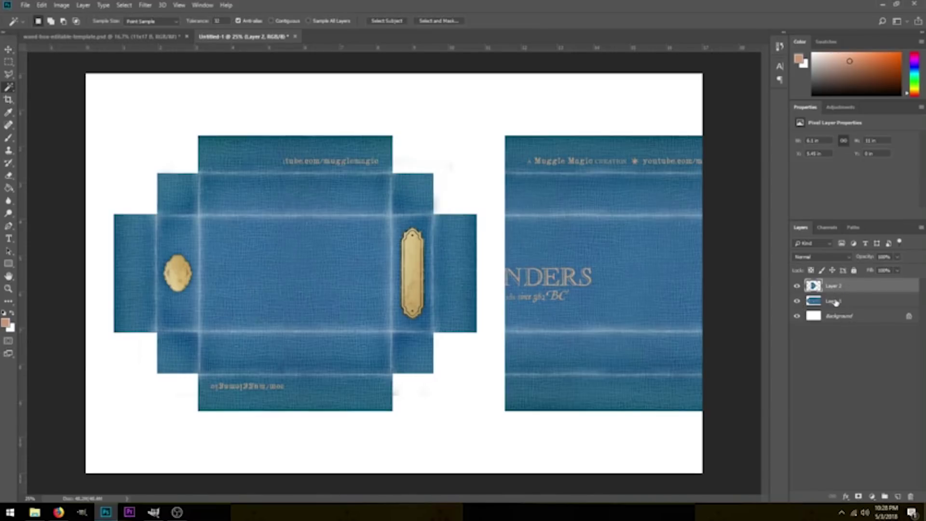
- Toggle the visibility of Layer 1 and Layer 2 to view each half of the box artwork separately
{"action": "left_click", "coordinate": [835, 301]}
{"action": "left_click", "coordinate": [798, 287]}
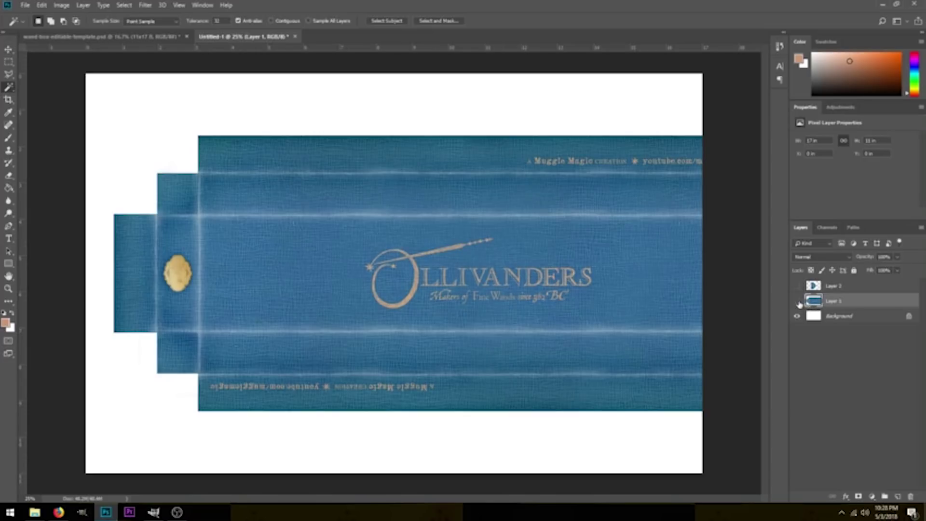
{"action": "left_click", "coordinate": [797, 301]}
{"action": "left_click", "coordinate": [797, 287]}
{"action": "left_click", "coordinate": [836, 286]}
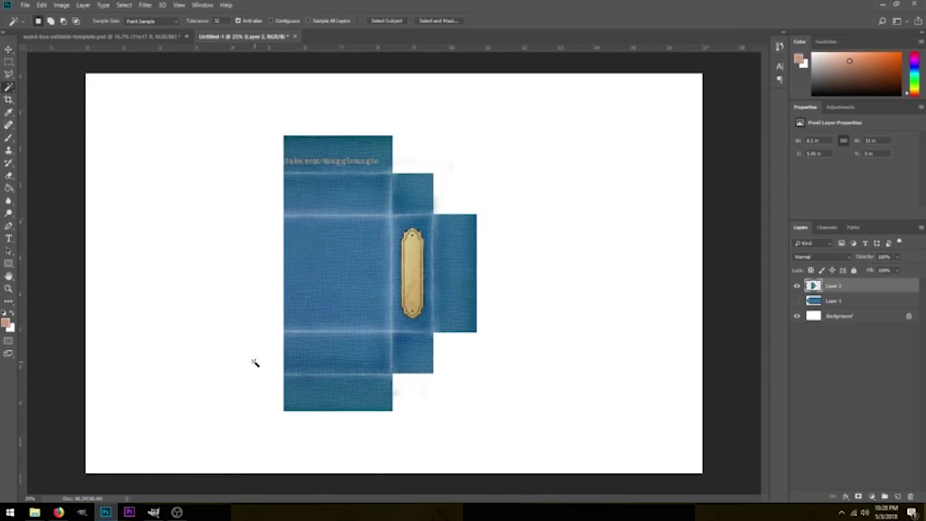
{"action": "left_click", "coordinate": [797, 300]}
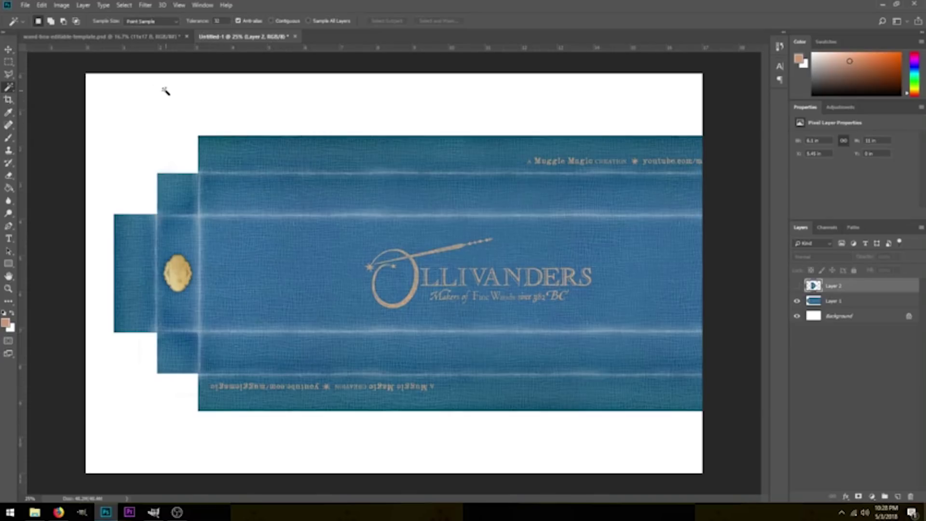
- Check the template's 8.5x11 A and 8.5x11 B layers and switch back to the 17 x 11 inch document to view its two layers
{"action": "left_click", "coordinate": [118, 38]}
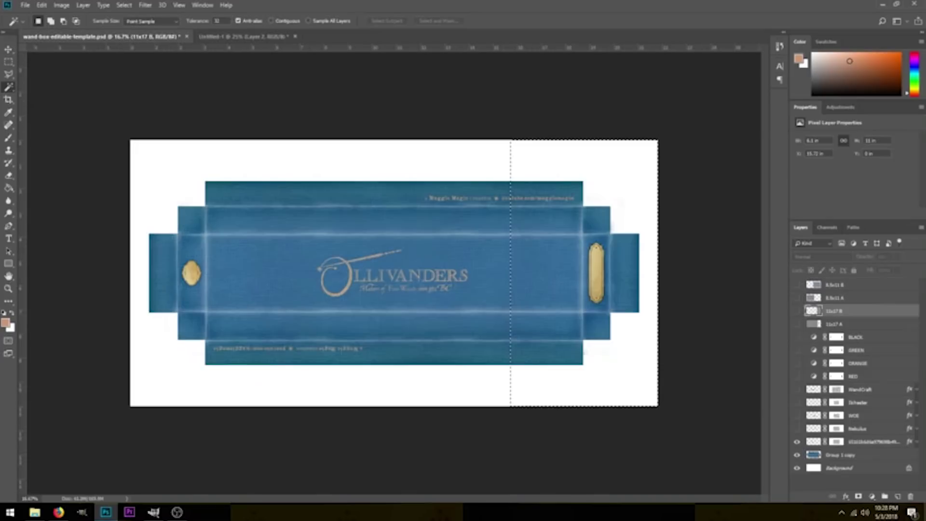
{"action": "left_click", "coordinate": [844, 297]}
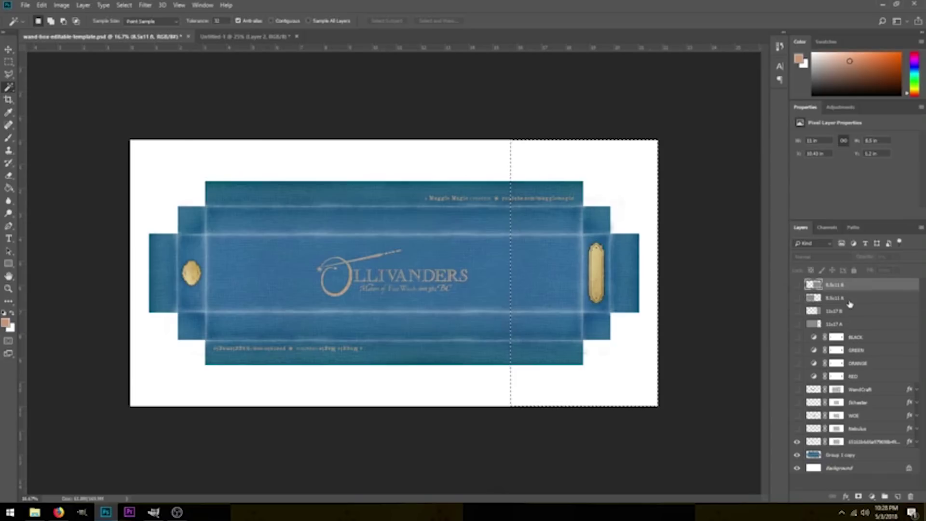
{"action": "left_click", "coordinate": [852, 285]}
{"action": "key", "text": "ctrl+Tab"}
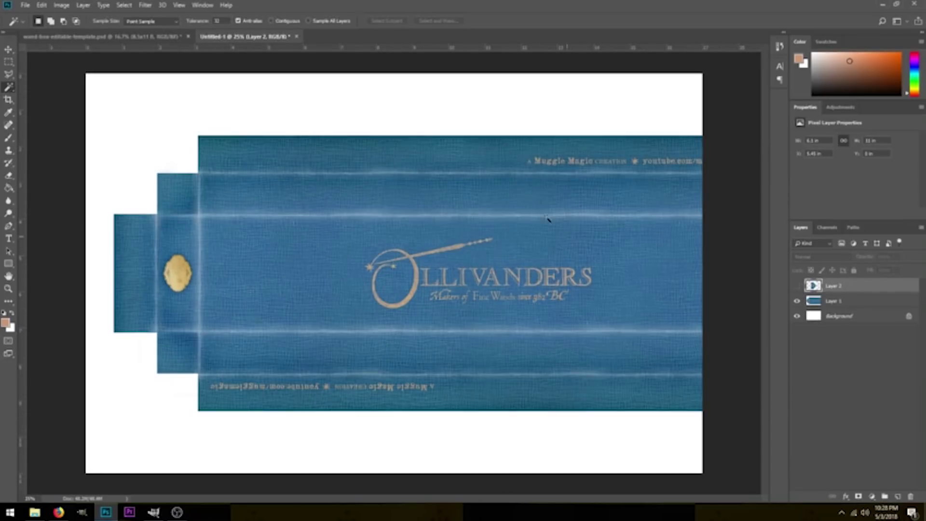
{"action": "left_click", "coordinate": [796, 302]}
{"action": "left_click", "coordinate": [797, 286]}
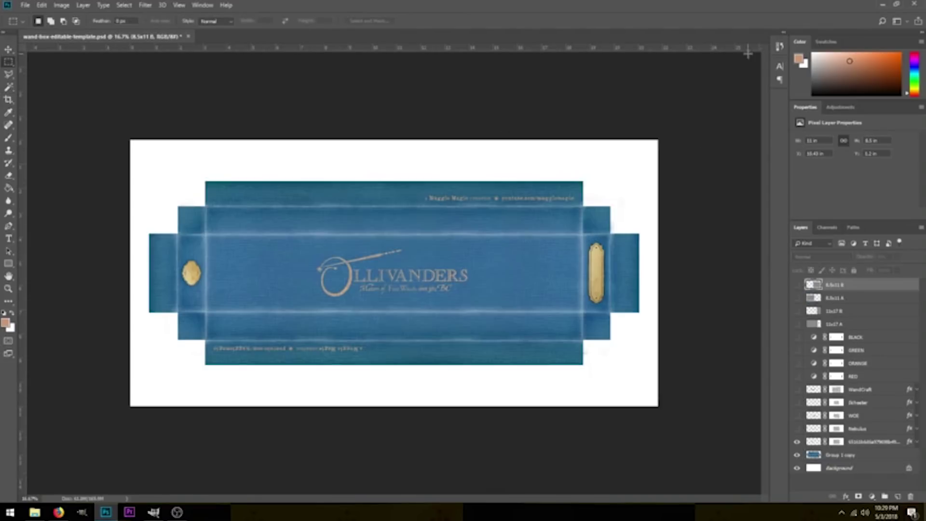
- Switch from Photoshop to GIMP and open wand-box-editable-template.psd from the editable folder
{"action": "left_click", "coordinate": [882, 4]}
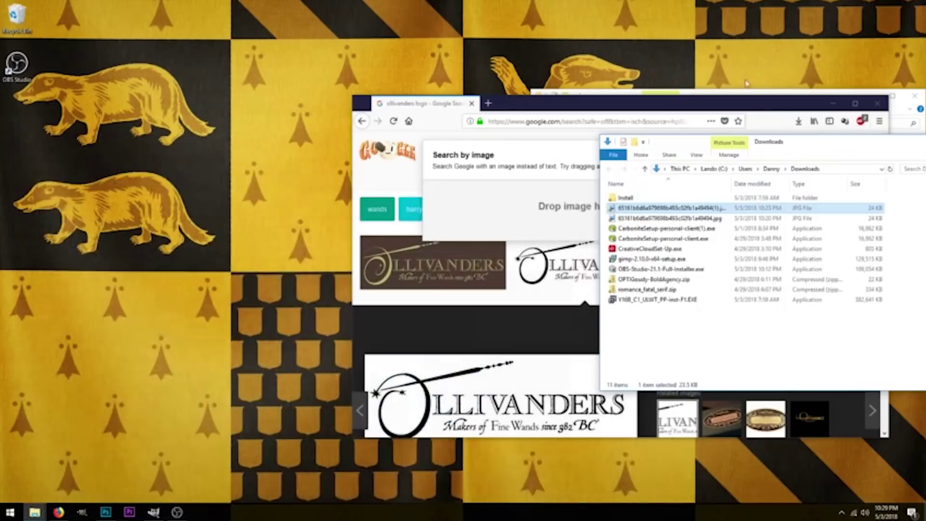
{"action": "left_click", "coordinate": [153, 512]}
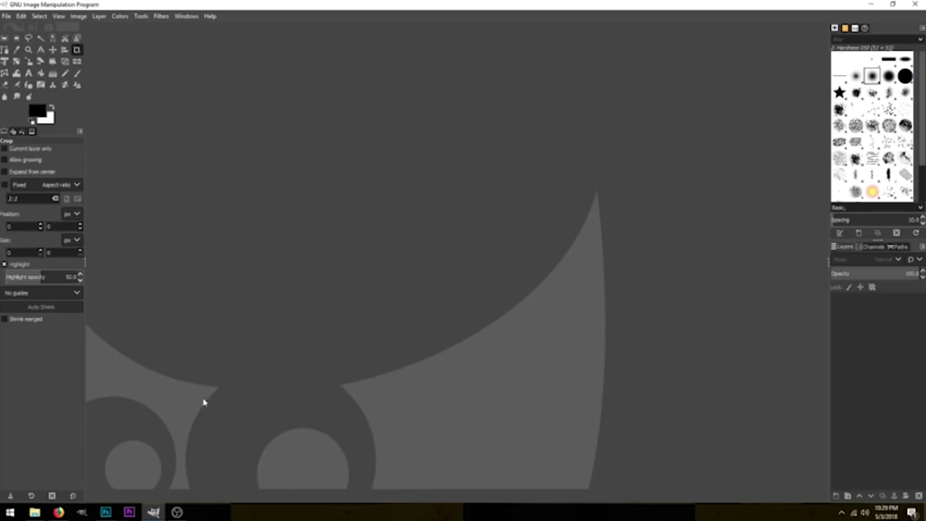
{"action": "mouse_move", "coordinate": [34, 512]}
{"action": "left_click", "coordinate": [43, 466]}
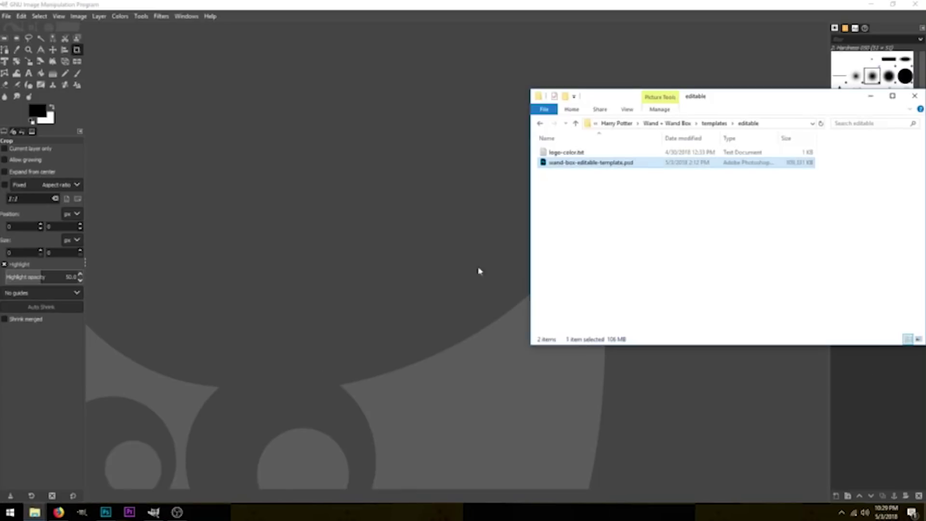
{"action": "left_click_drag", "start_coordinate": [562, 167], "coordinate": [433, 180]}
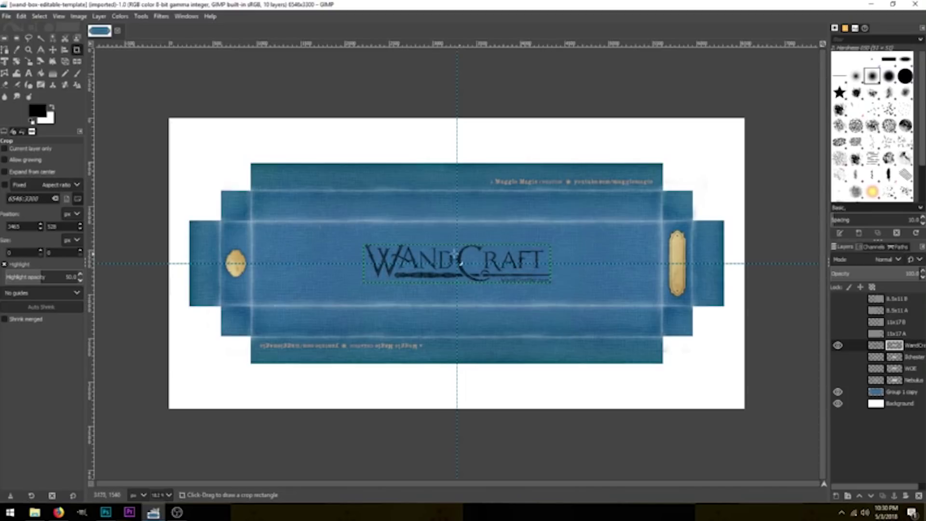
- Hide the WandCraft logo layer and briefly preview the WOE and Nebulus logo layers
{"action": "left_click", "coordinate": [837, 345]}
{"action": "left_click", "coordinate": [838, 368]}
{"action": "left_click", "coordinate": [838, 368]}
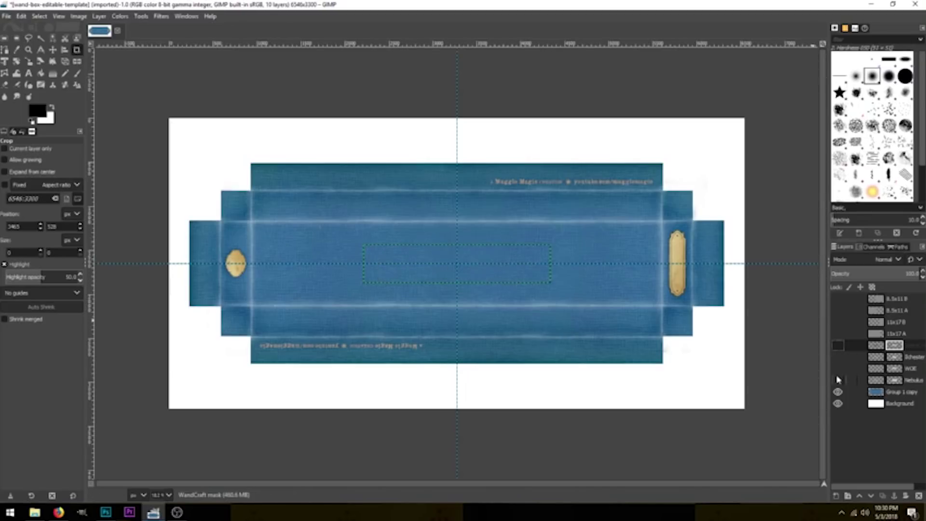
{"action": "left_click", "coordinate": [837, 380]}
{"action": "left_click", "coordinate": [837, 380]}
{"action": "left_click", "coordinate": [837, 369]}
{"action": "left_click", "coordinate": [837, 368]}
- Add the downloaded Ollivanders logo JPG from the Downloads folder as a layer directly above Group 1 copy
{"action": "left_click", "coordinate": [896, 391]}
{"action": "key", "text": "alt+Tab"}
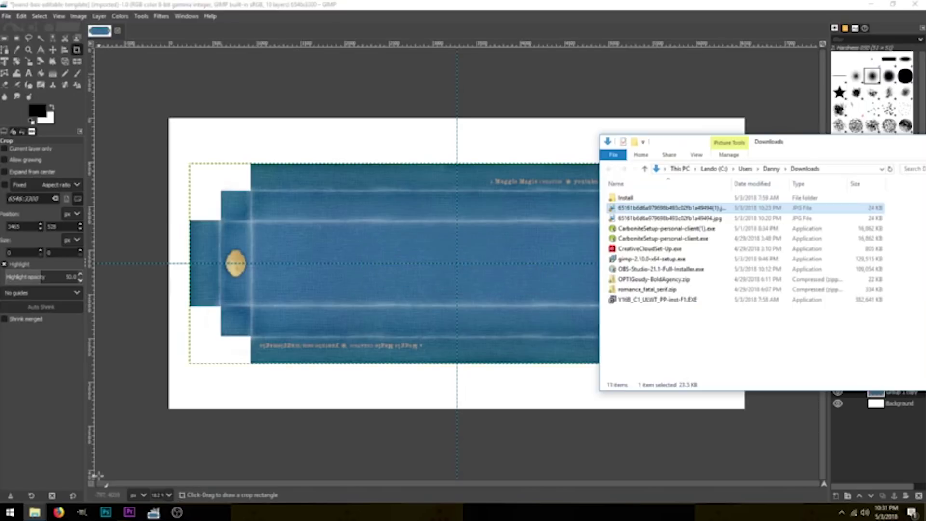
{"action": "left_click_drag", "start_coordinate": [655, 208], "coordinate": [436, 281]}
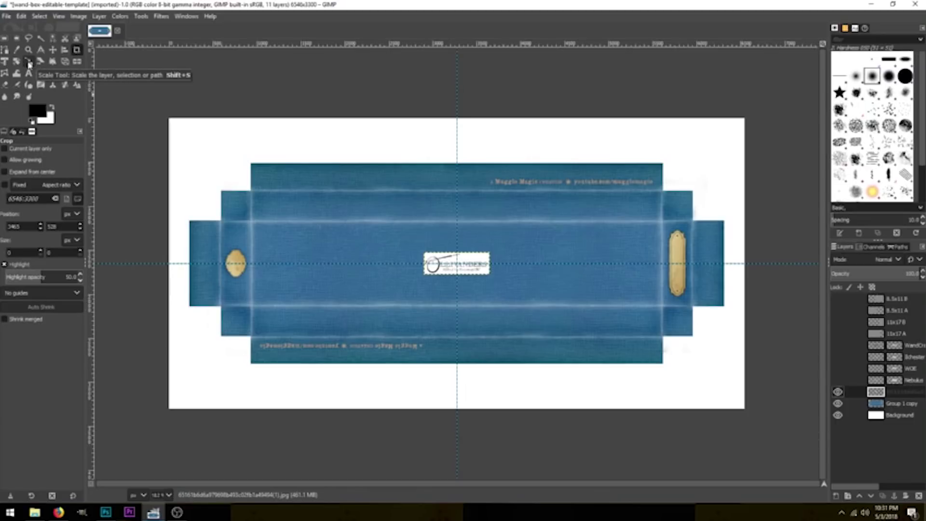
- Scale the Ollivanders logo layer around its center with its proportions kept, to about 1898 x 640 px
{"action": "left_click", "coordinate": [29, 61]}
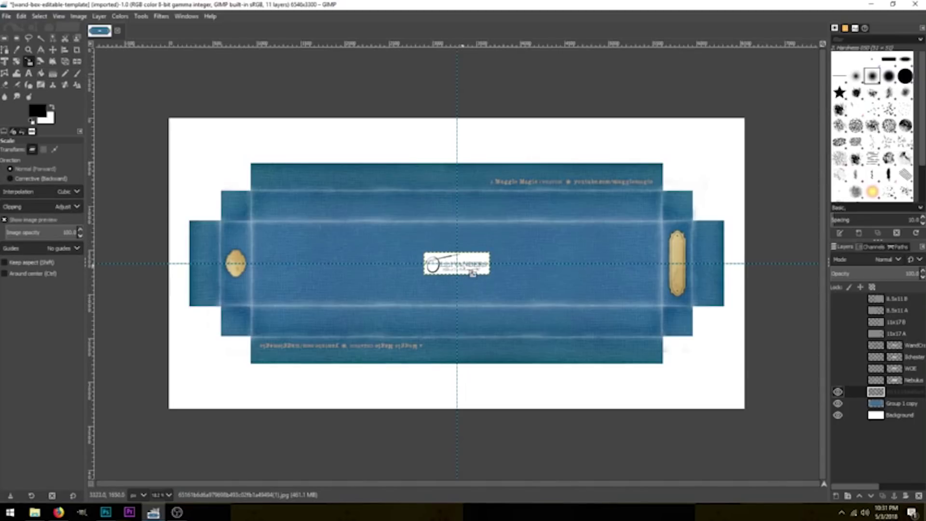
{"action": "left_click", "coordinate": [485, 269]}
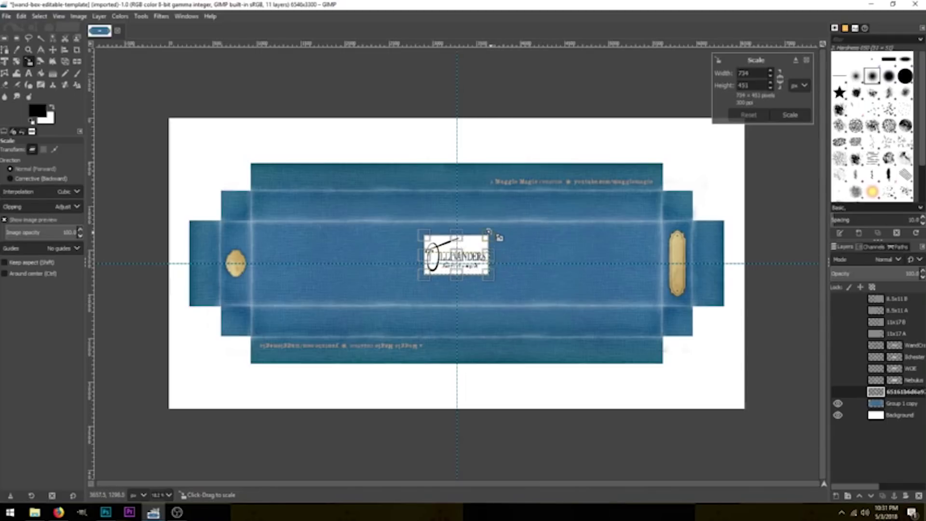
{"action": "left_click_drag", "start_coordinate": [529, 244], "coordinate": [505, 236]}
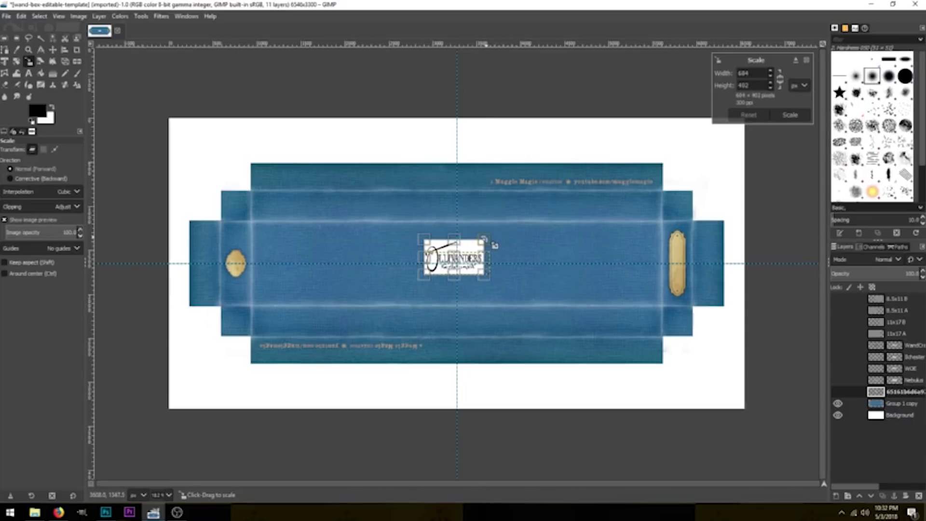
{"action": "left_click_drag", "start_coordinate": [515, 234], "coordinate": [450, 298]}
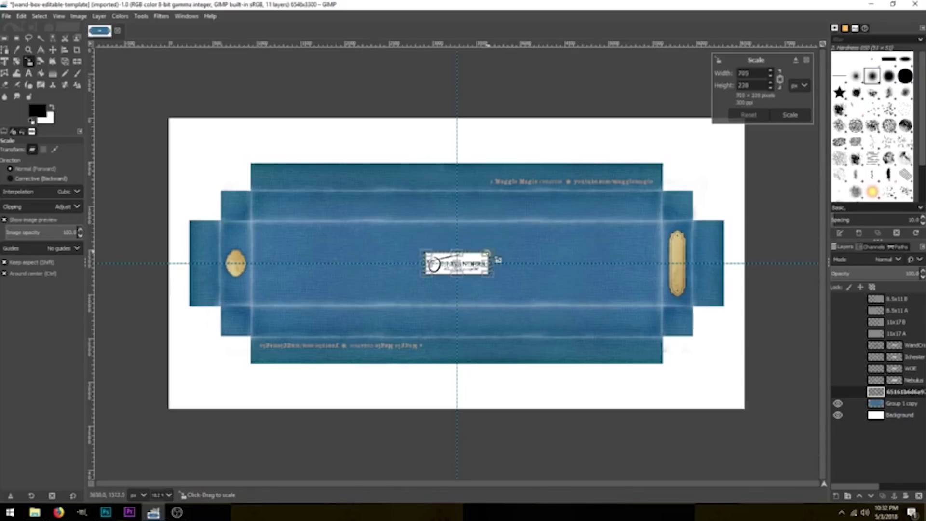
{"action": "left_click_drag", "start_coordinate": [523, 224], "coordinate": [585, 200]}
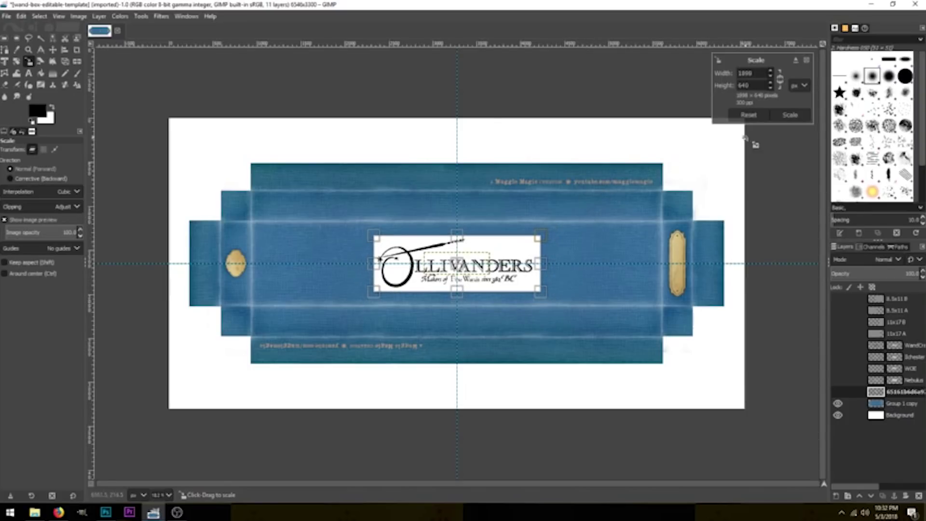
{"action": "left_click", "coordinate": [789, 116]}
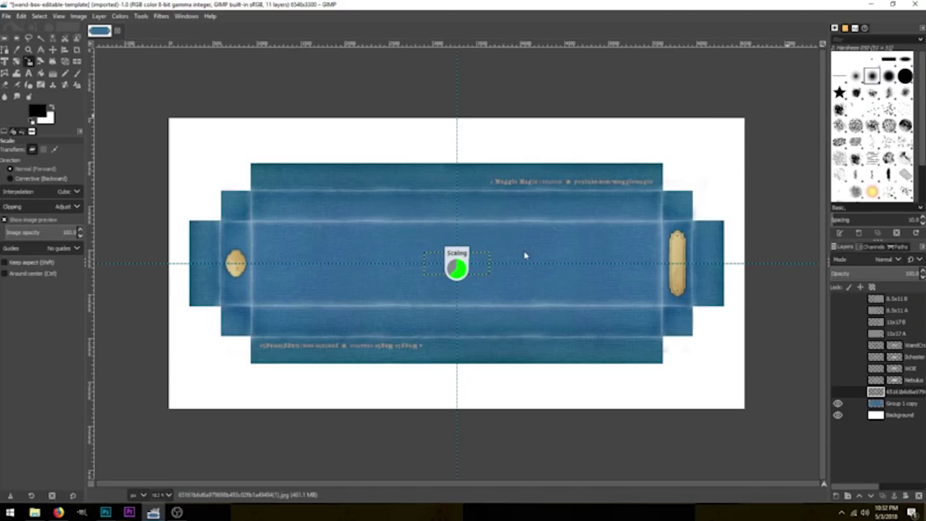
- Select all the black lettering and line work of the Ollivanders logo by color
{"action": "key", "text": "z"}
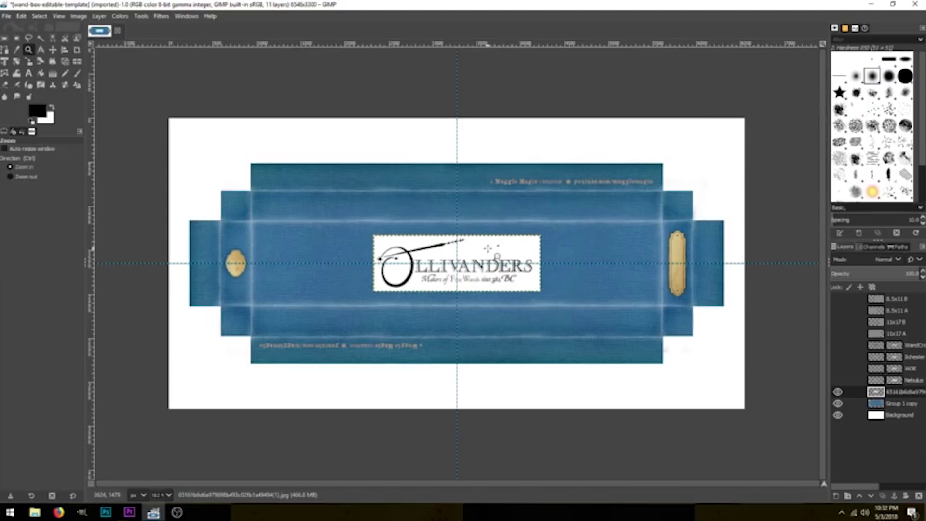
{"action": "left_click", "coordinate": [492, 250]}
{"action": "left_click", "coordinate": [492, 250]}
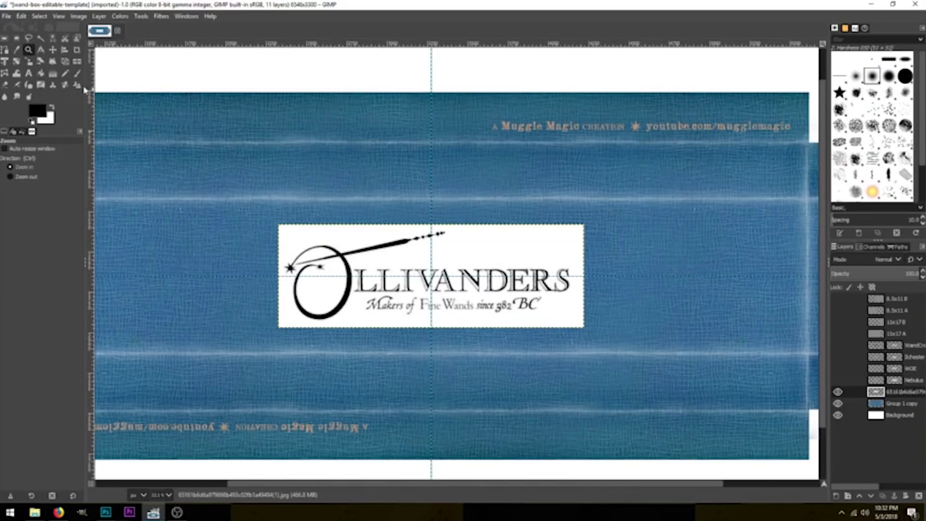
{"action": "left_click", "coordinate": [53, 38]}
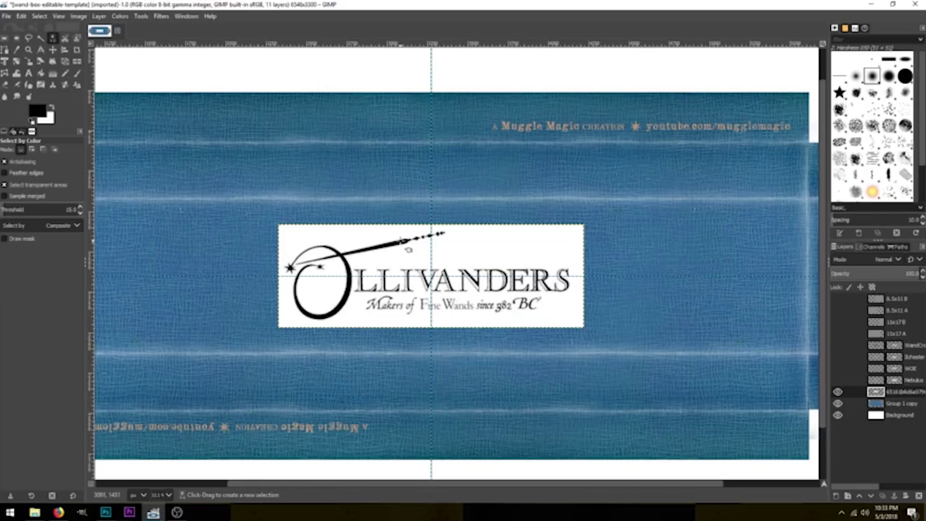
{"action": "left_click_drag", "start_coordinate": [410, 251], "coordinate": [397, 272]}
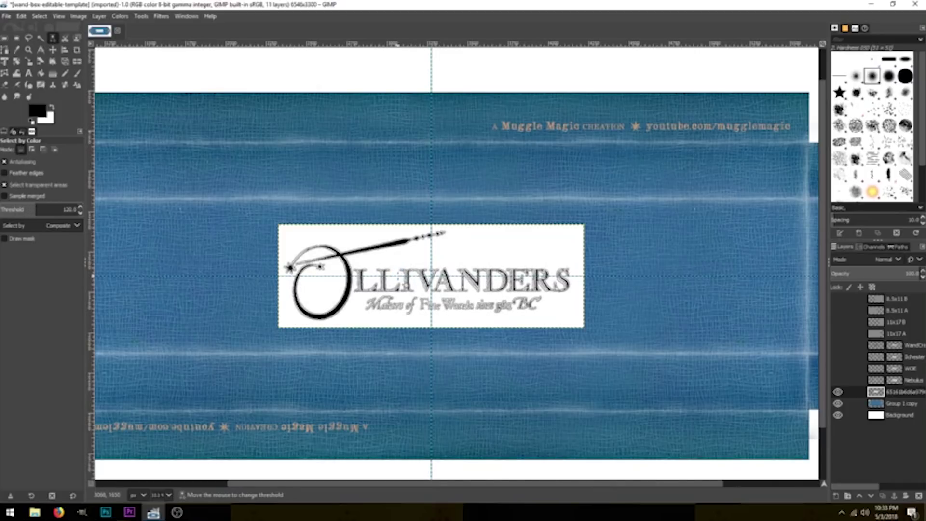
{"action": "left_click_drag", "start_coordinate": [398, 268], "coordinate": [407, 279]}
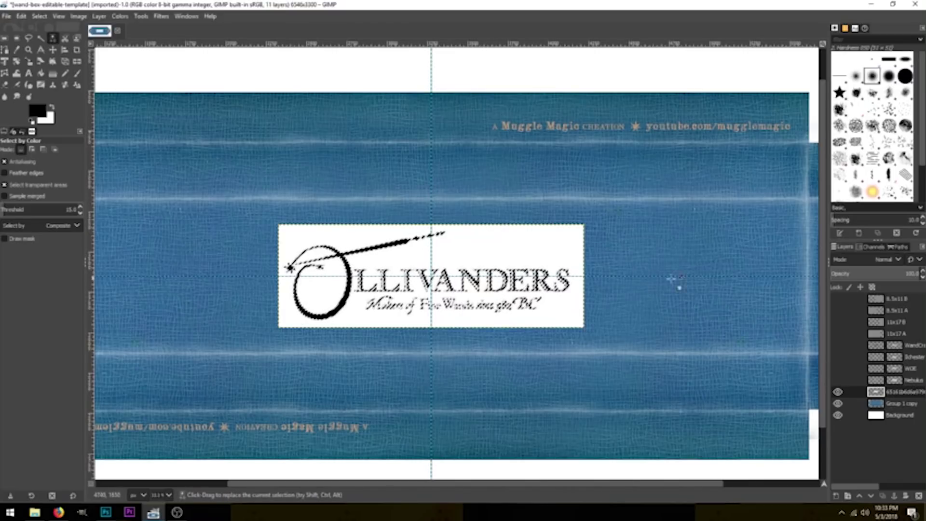
- Hide the Ollivanders JPG layer and create a new 6546 x 3300 px layer filled with transparency above it
{"action": "left_click", "coordinate": [838, 394]}
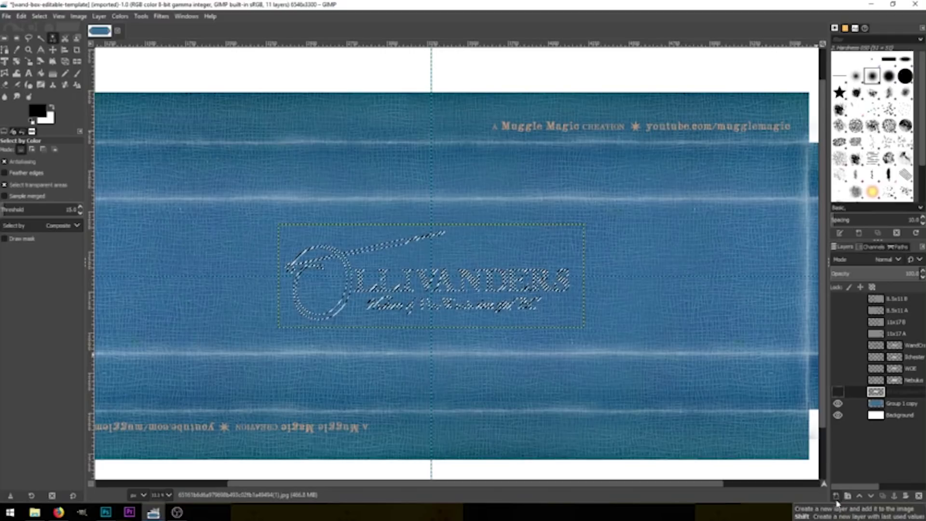
{"action": "left_click", "coordinate": [836, 499]}
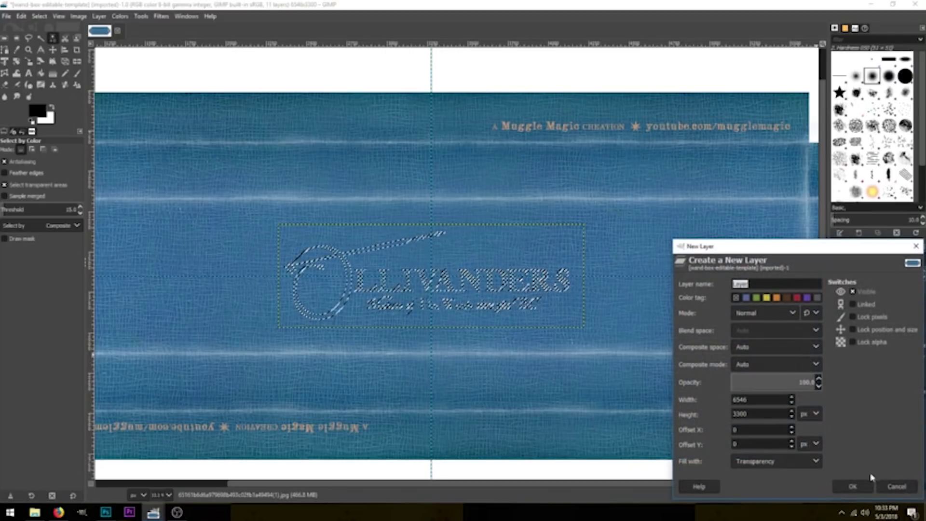
{"action": "left_click", "coordinate": [854, 487]}
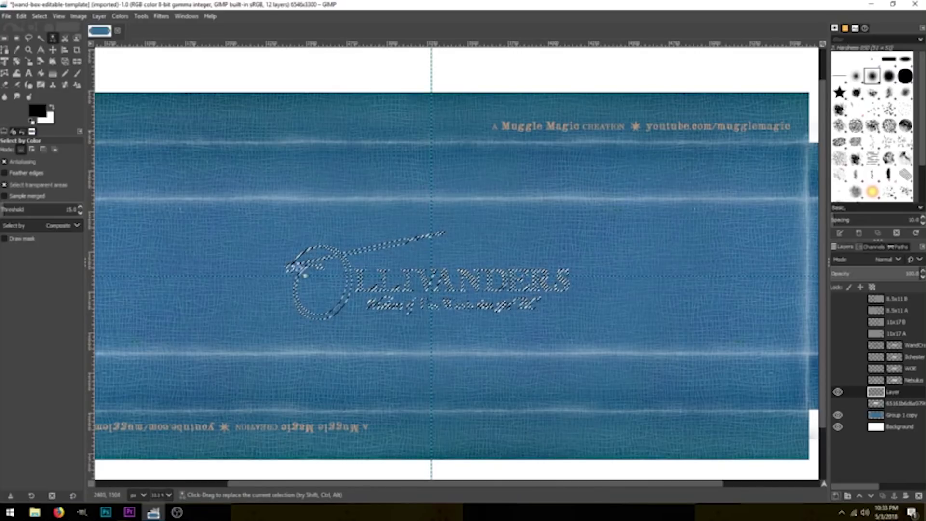
- Copy the color code from logo-color.txt in the templates' editable folder, close the file and switch back to GIMP
{"action": "left_click", "coordinate": [41, 471]}
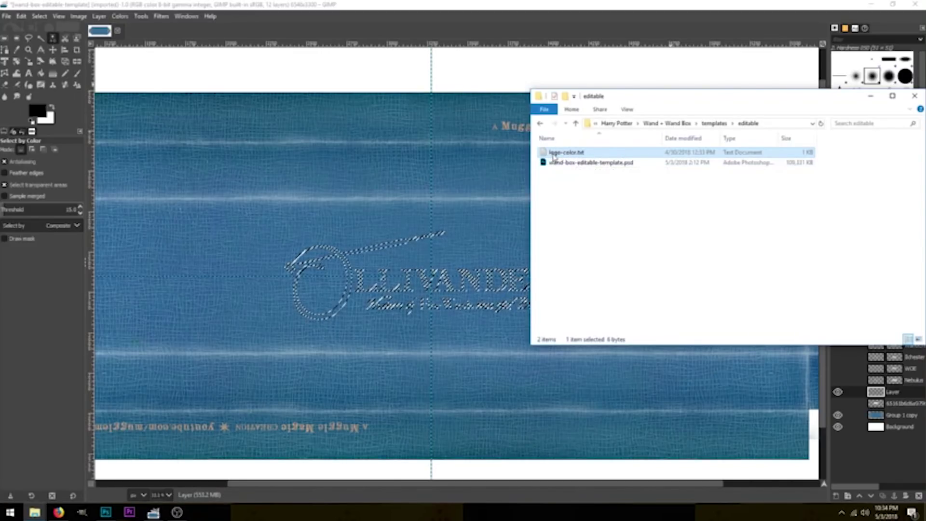
{"action": "double_click", "coordinate": [559, 152]}
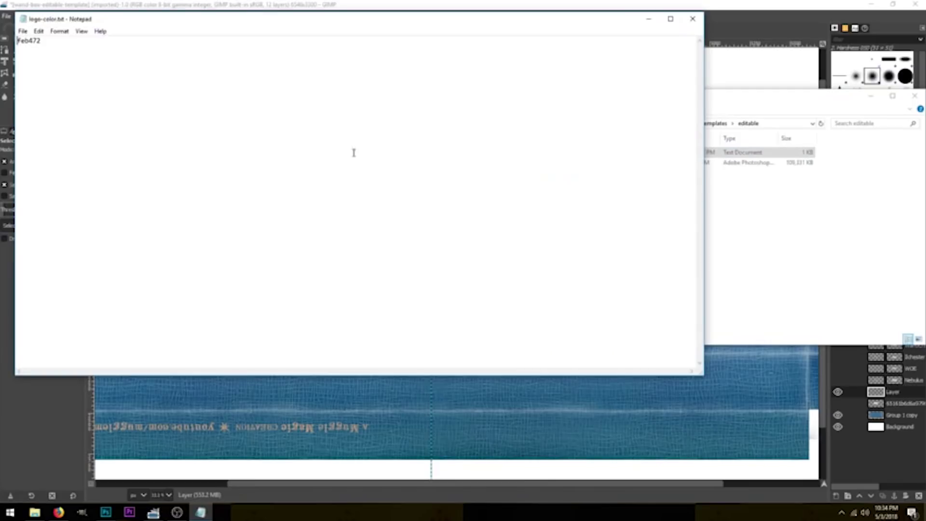
{"action": "left_click_drag", "start_coordinate": [169, 21], "coordinate": [363, 65]}
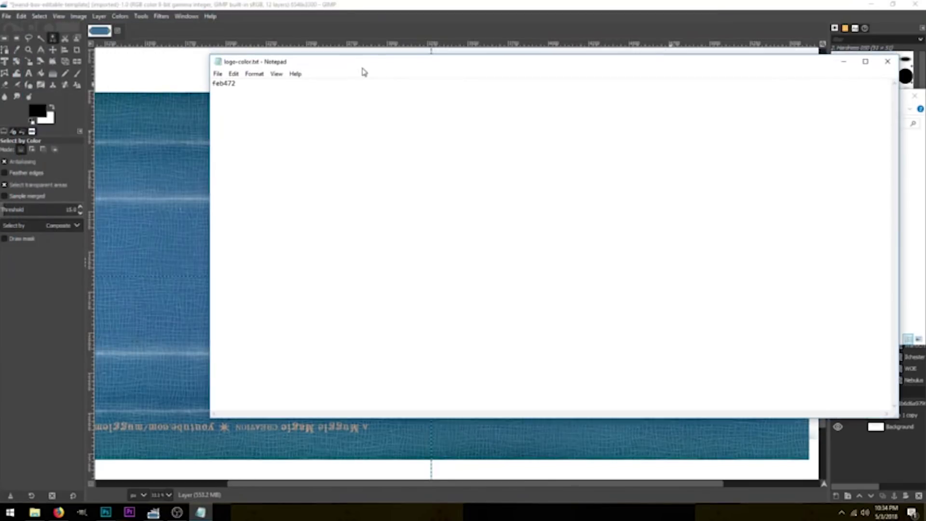
{"action": "double_click", "coordinate": [224, 86]}
{"action": "right_click", "coordinate": [223, 85]}
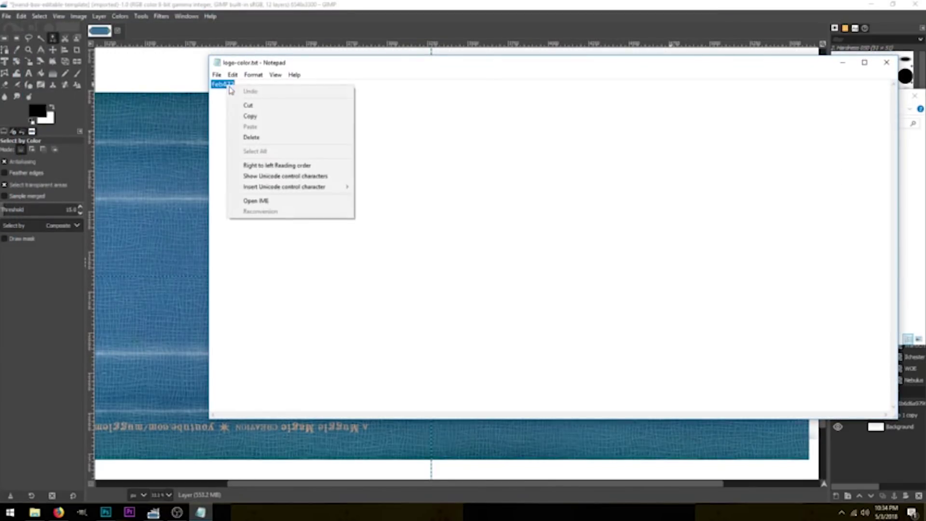
{"action": "left_click", "coordinate": [246, 115]}
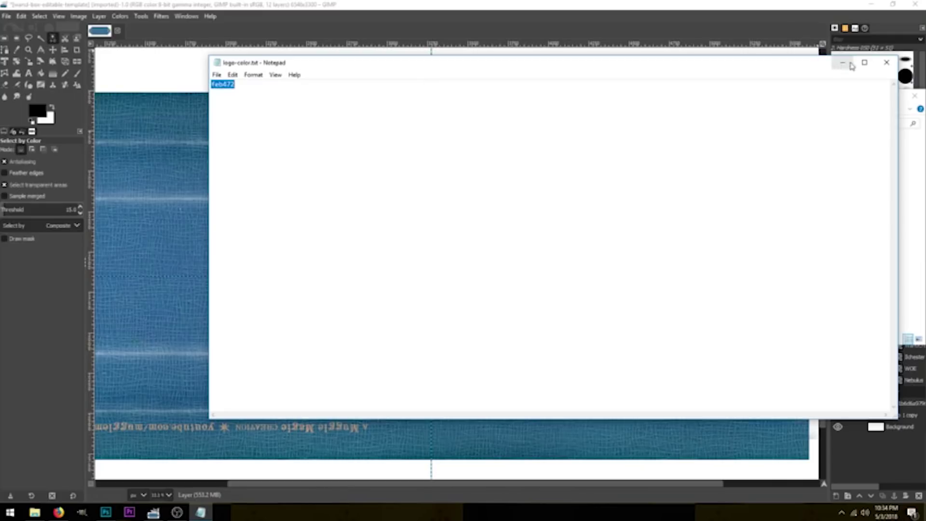
{"action": "left_click", "coordinate": [886, 63]}
{"action": "left_click", "coordinate": [484, 6]}
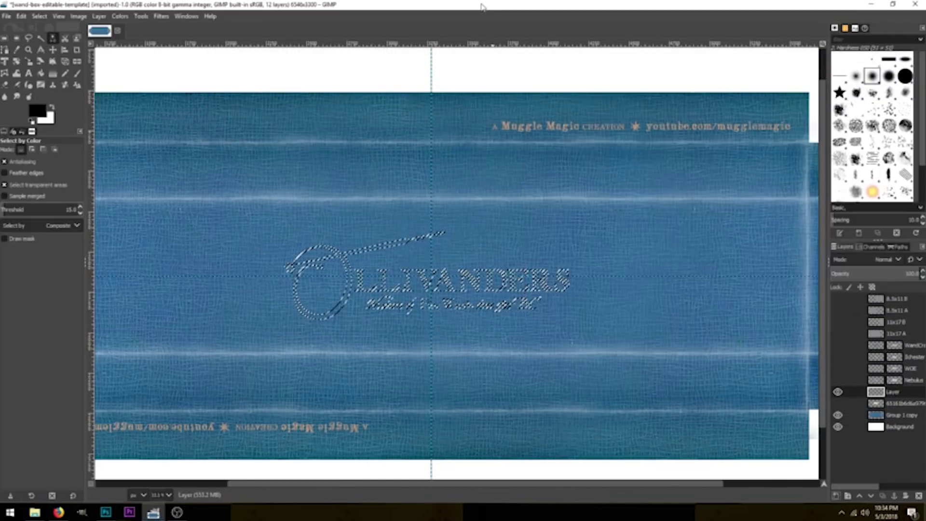
- Set the foreground color to HTML notation feb472 using the copied code
{"action": "left_click", "coordinate": [38, 112]}
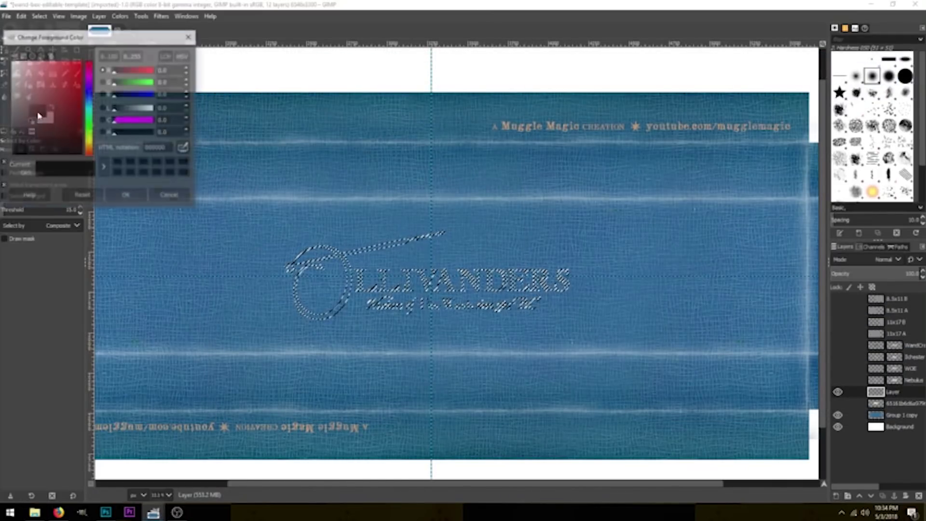
{"action": "left_click_drag", "start_coordinate": [59, 42], "coordinate": [189, 74]}
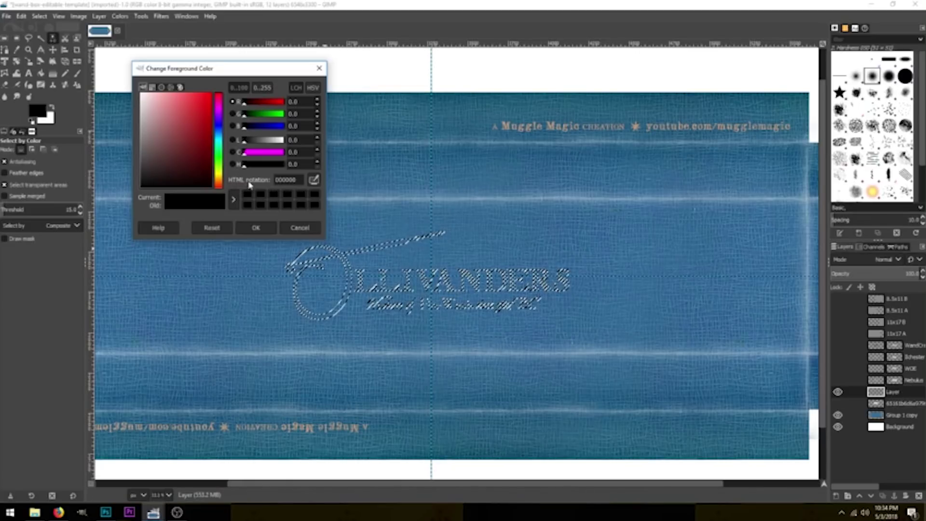
{"action": "double_click", "coordinate": [283, 179]}
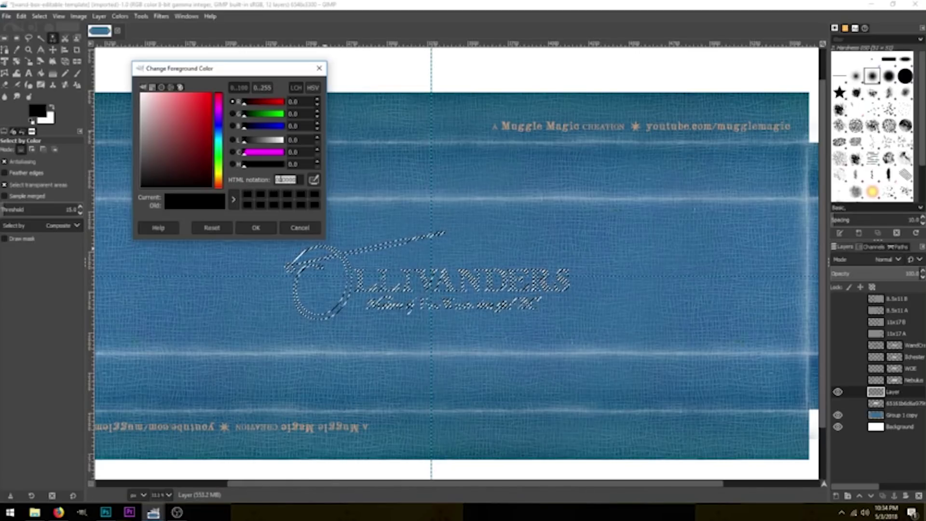
{"action": "key", "text": "ctrl+v"}
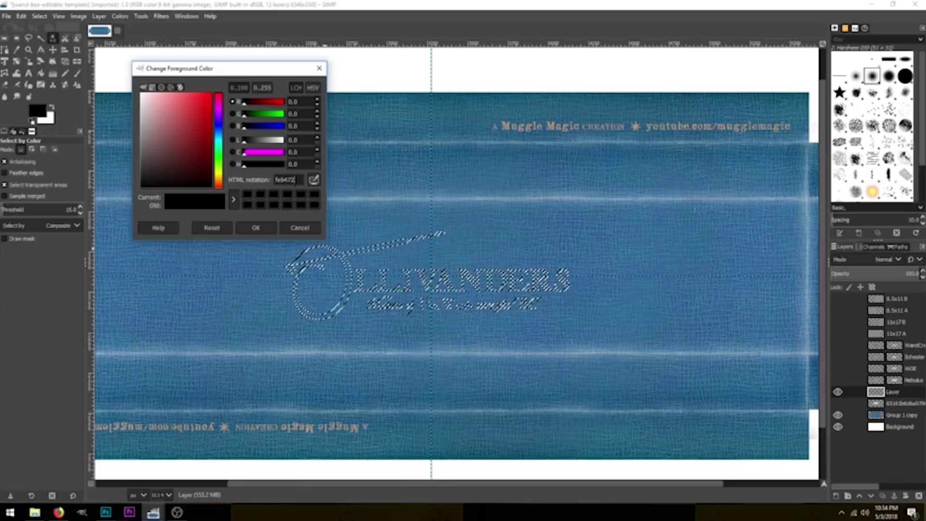
{"action": "key", "text": "Return"}
{"action": "left_click", "coordinate": [263, 232]}
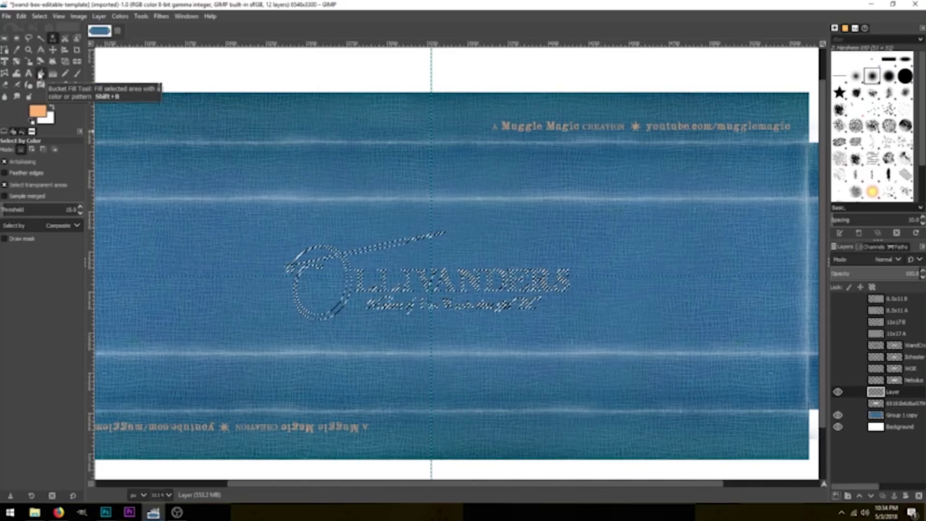
- Bucket-fill the selected Ollivanders logo shape with the foreground color on the new layer and clear the selection
{"action": "left_click", "coordinate": [41, 74]}
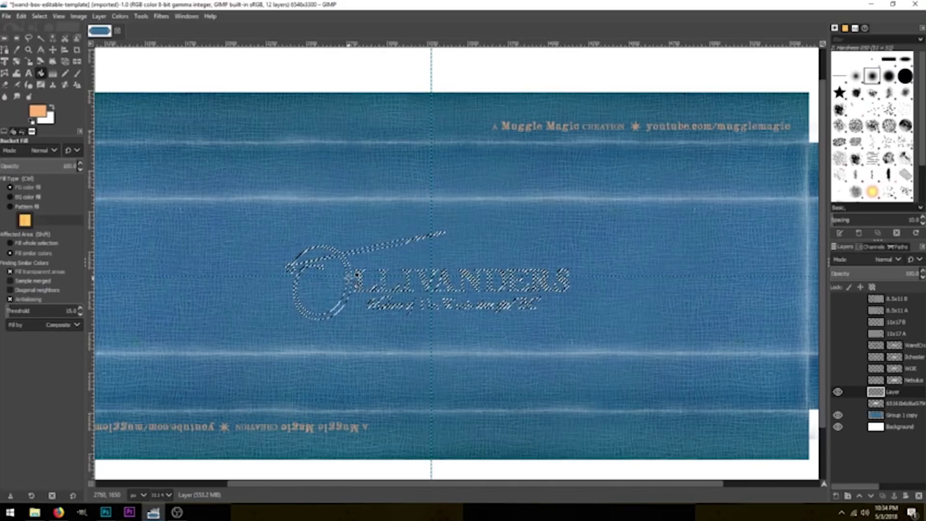
{"action": "left_click", "coordinate": [347, 278]}
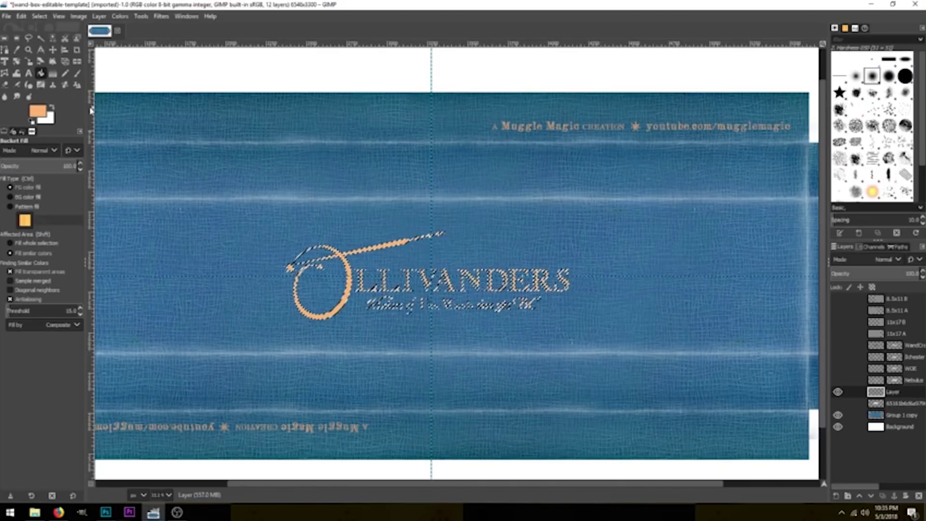
{"action": "left_click", "coordinate": [4, 41]}
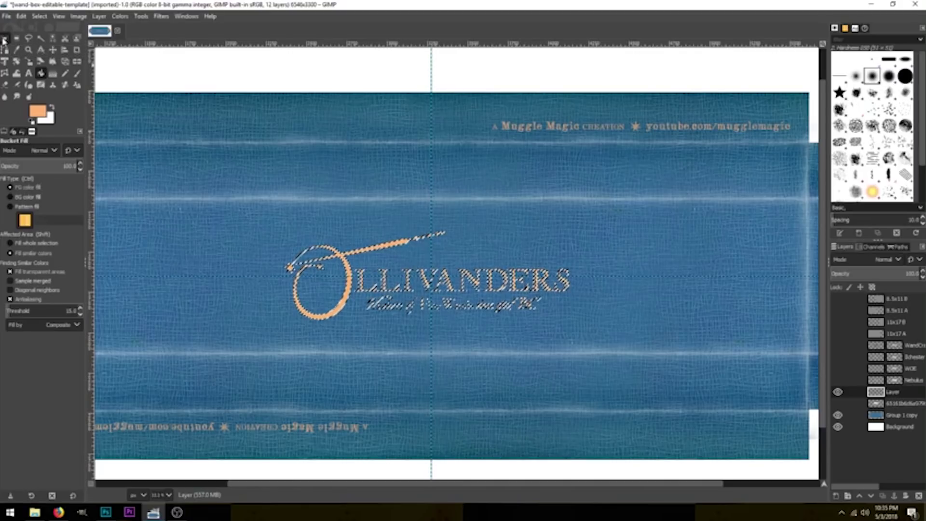
{"action": "left_click", "coordinate": [187, 66]}
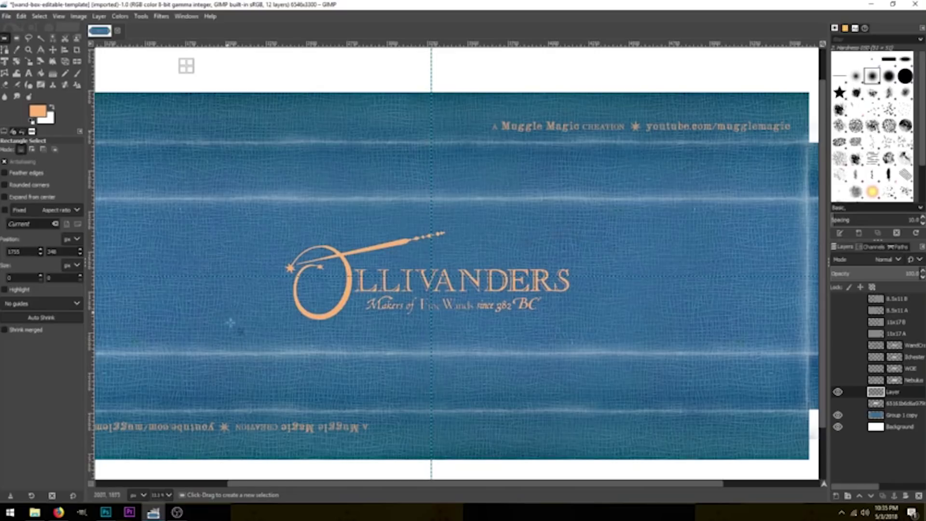
- Load the Nebulus layer's mask as a selection over the logo area
{"action": "left_click", "coordinate": [898, 380]}
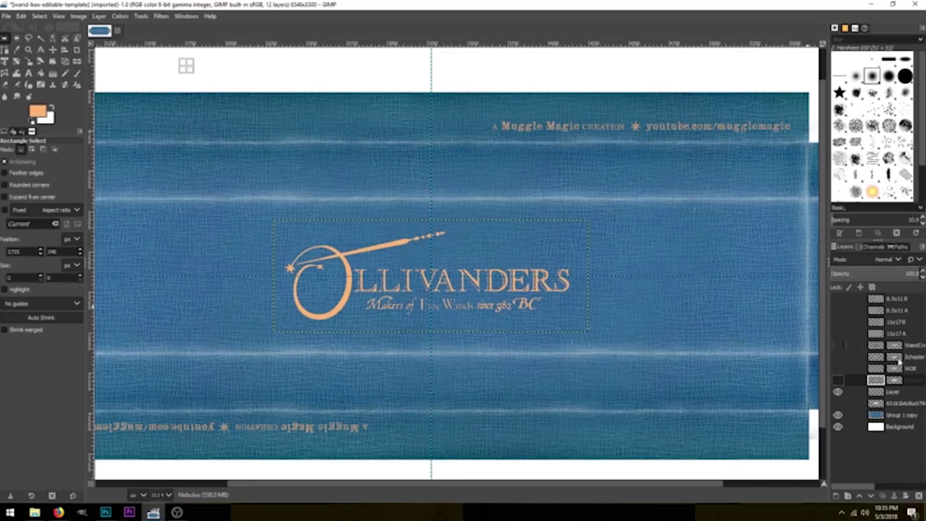
{"action": "left_click", "coordinate": [893, 393]}
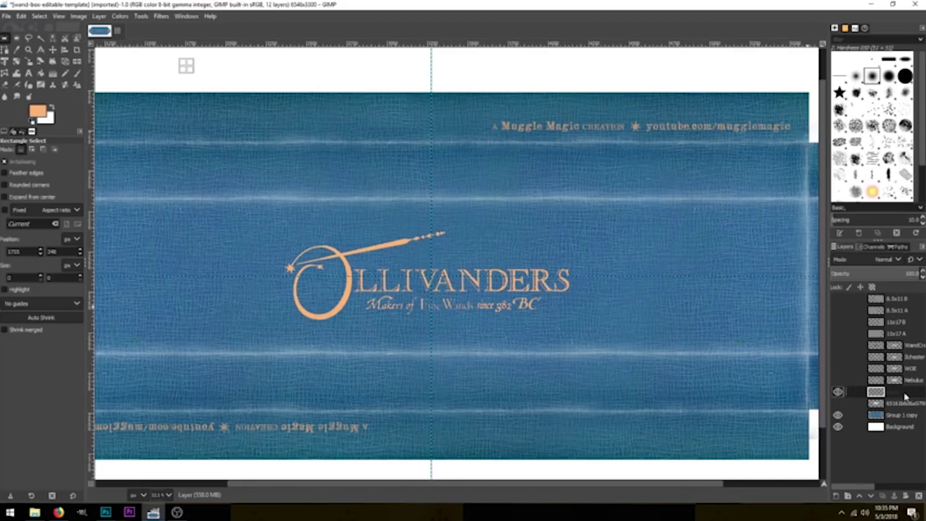
{"action": "left_click", "coordinate": [894, 380]}
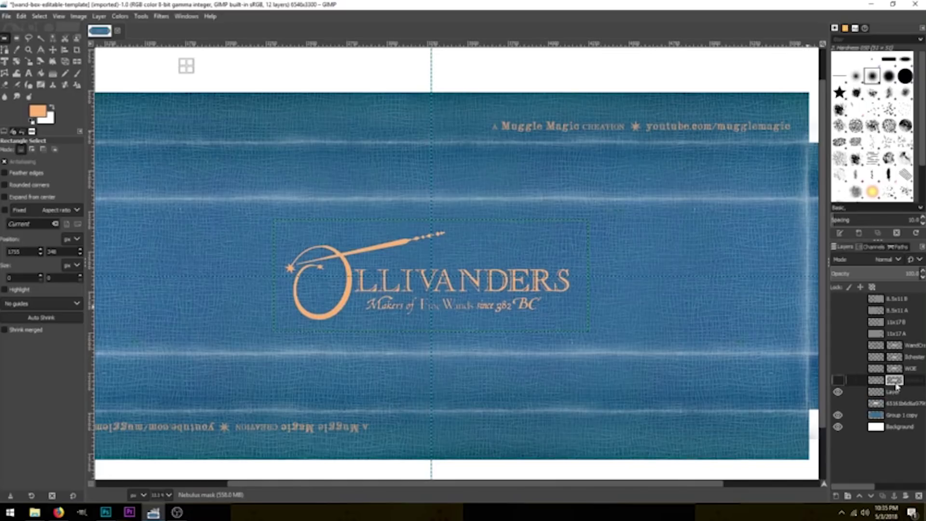
{"action": "right_click", "coordinate": [896, 383]}
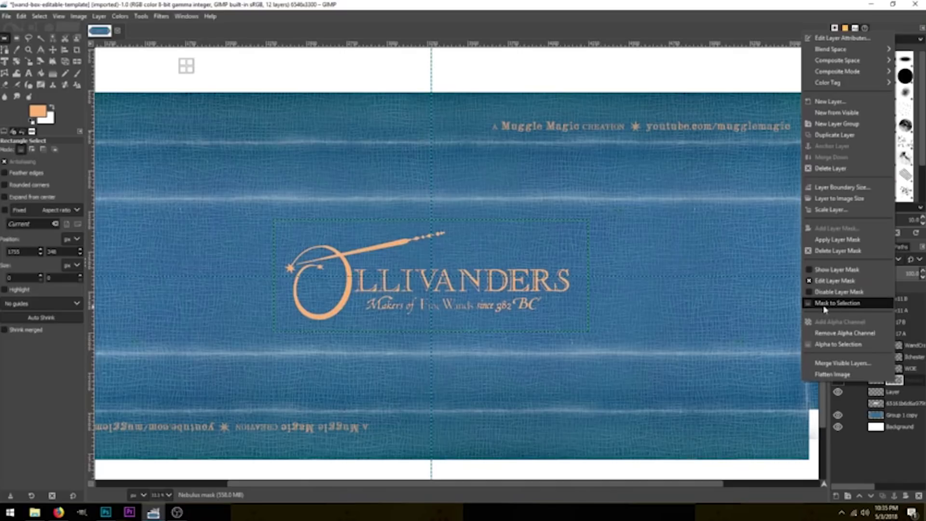
{"action": "left_click", "coordinate": [837, 303]}
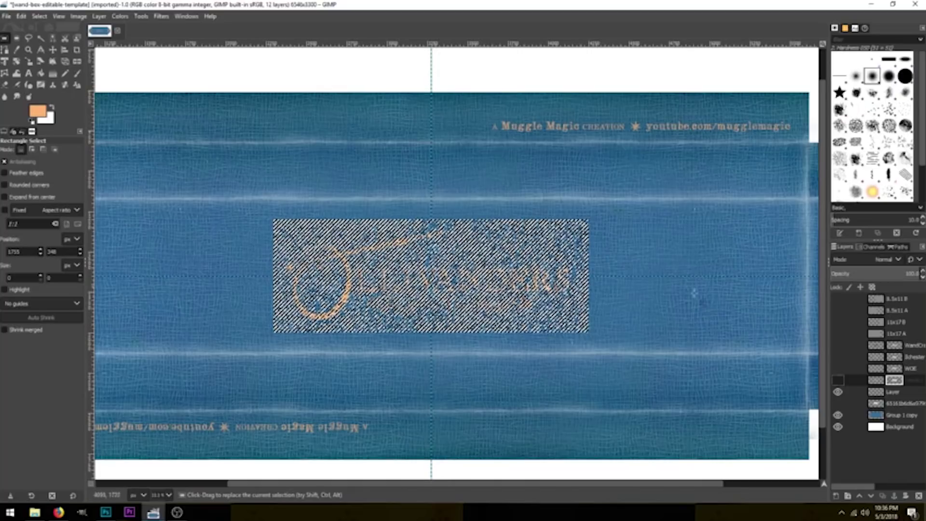
- Add a layer mask initialized from the selection to the orange logo layer and clear the selection
{"action": "left_click", "coordinate": [895, 393]}
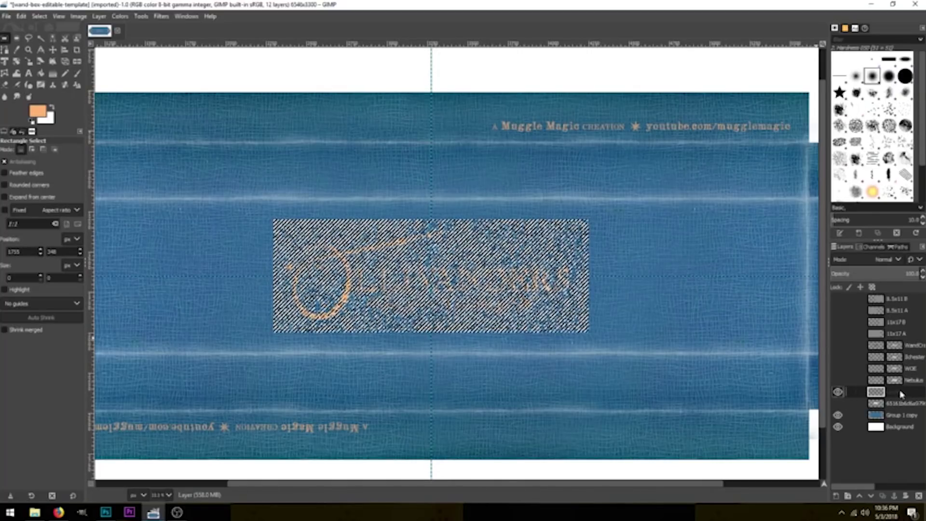
{"action": "right_click", "coordinate": [901, 394]}
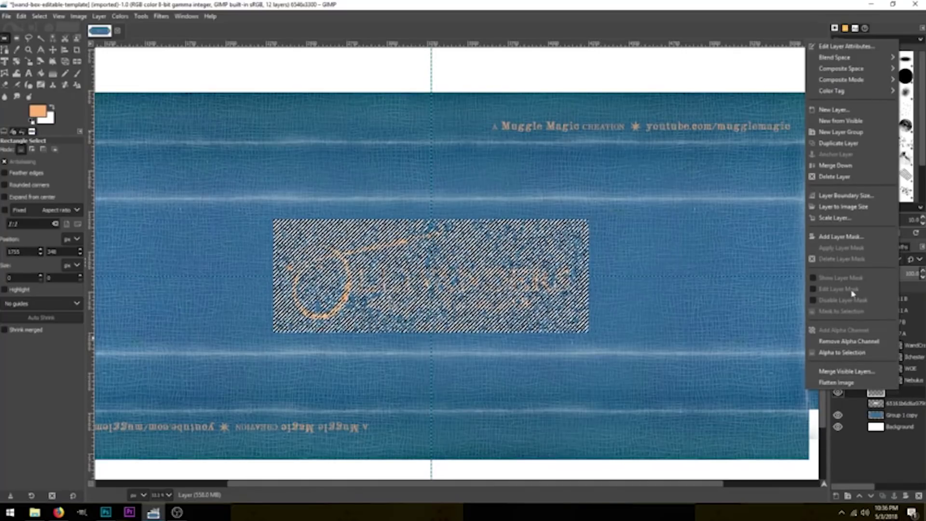
{"action": "left_click", "coordinate": [840, 237]}
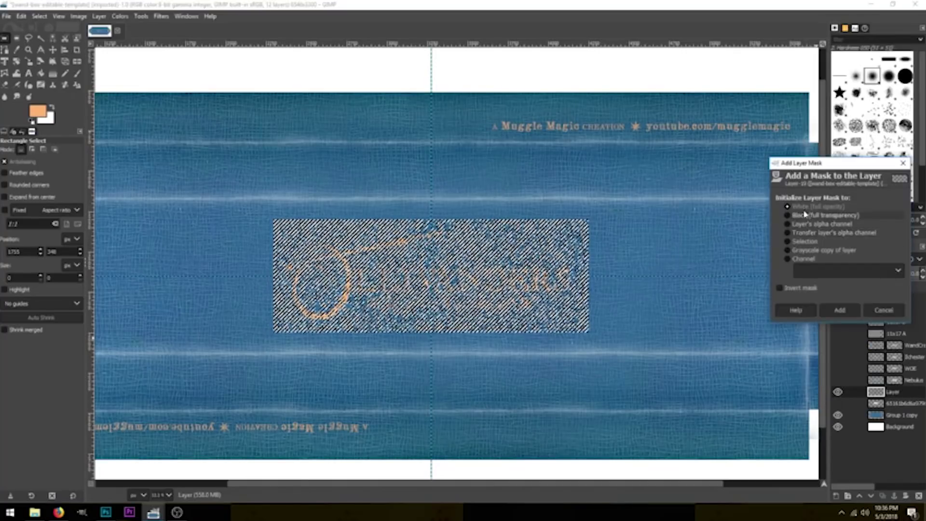
{"action": "left_click", "coordinate": [788, 243]}
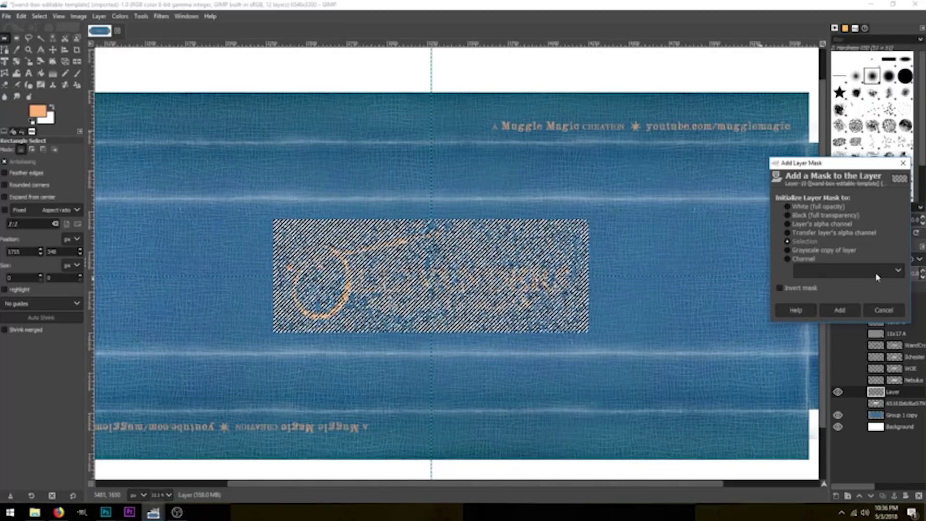
{"action": "left_click", "coordinate": [847, 312]}
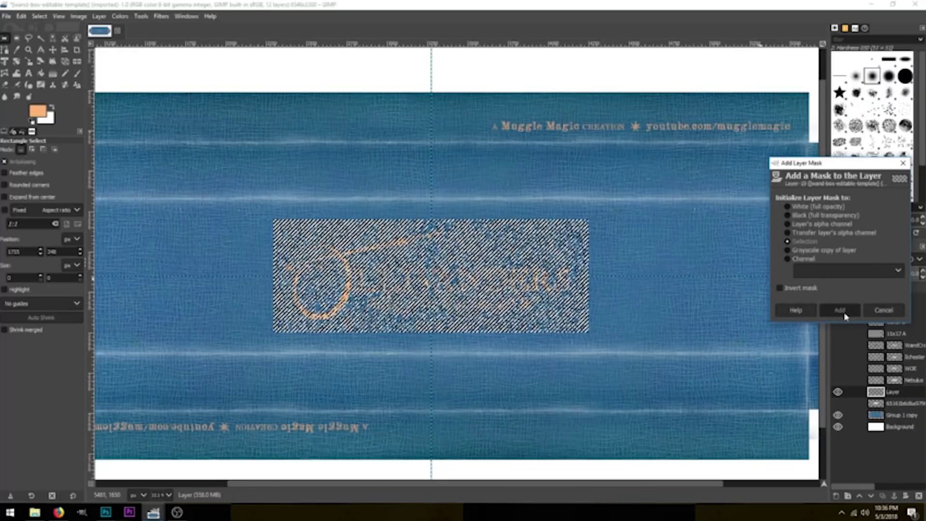
{"action": "left_click", "coordinate": [260, 68]}
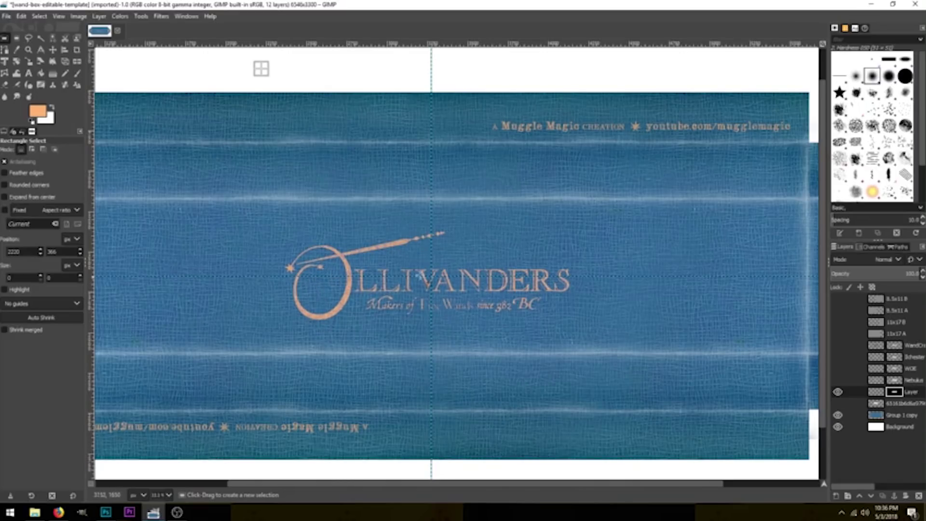
- Start a new image with its units set to inches and its size to 17 x 11 in
{"action": "key", "text": "z"}
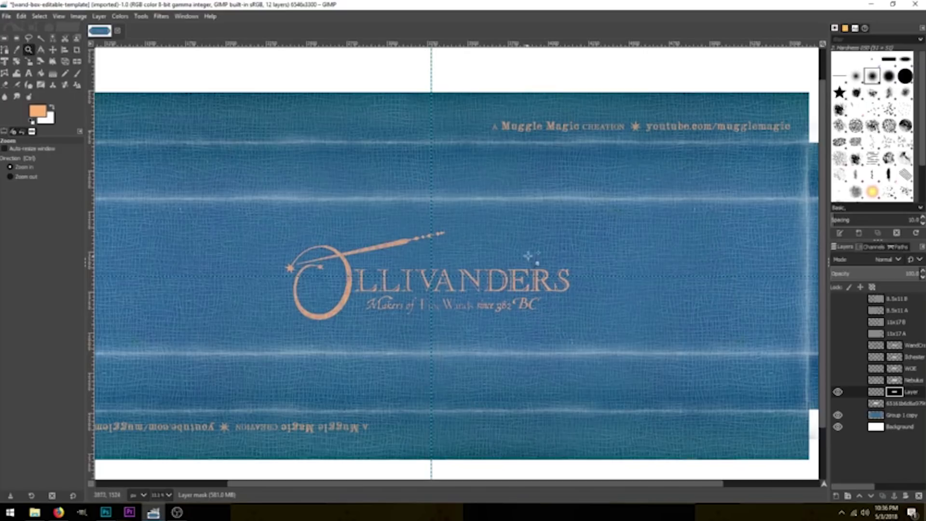
{"action": "left_click", "coordinate": [557, 220], "text": "ctrl"}
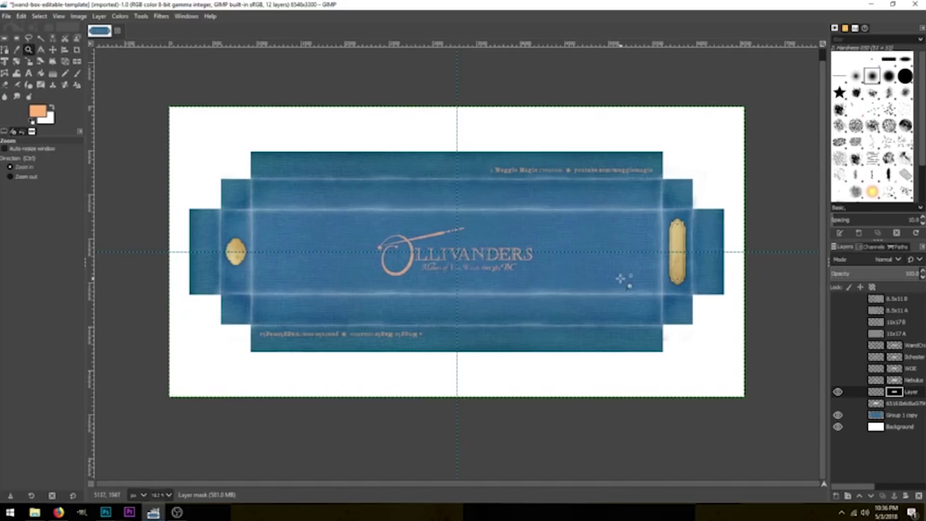
{"action": "left_click", "coordinate": [6, 16]}
{"action": "left_click", "coordinate": [11, 31]}
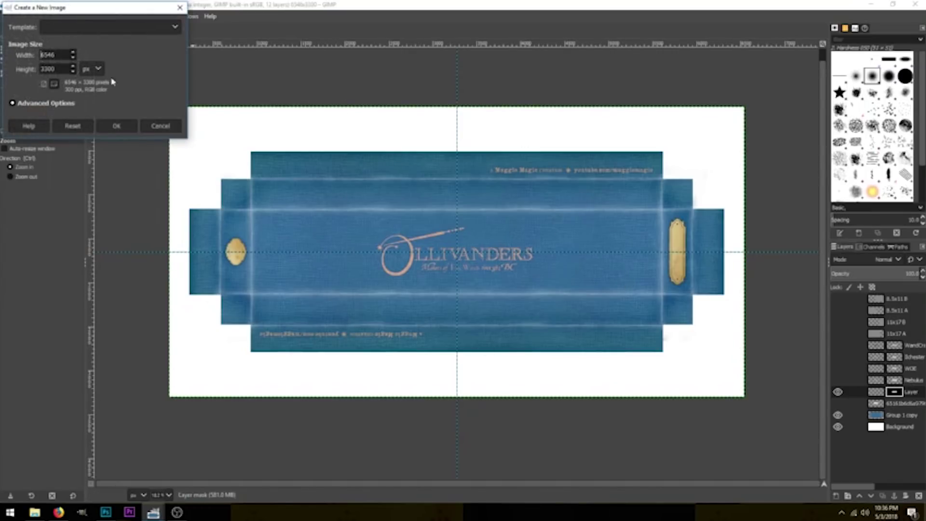
{"action": "left_click_drag", "start_coordinate": [92, 8], "coordinate": [479, 103]}
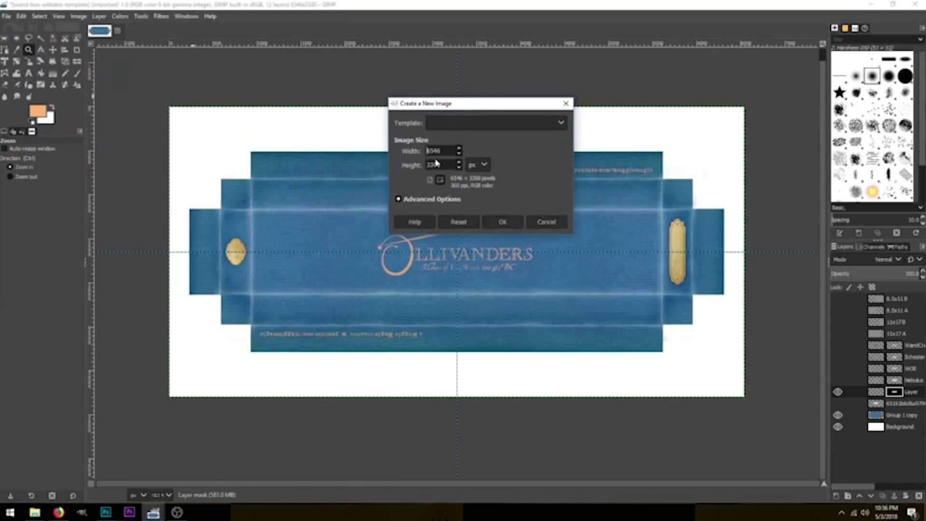
{"action": "left_click", "coordinate": [475, 170]}
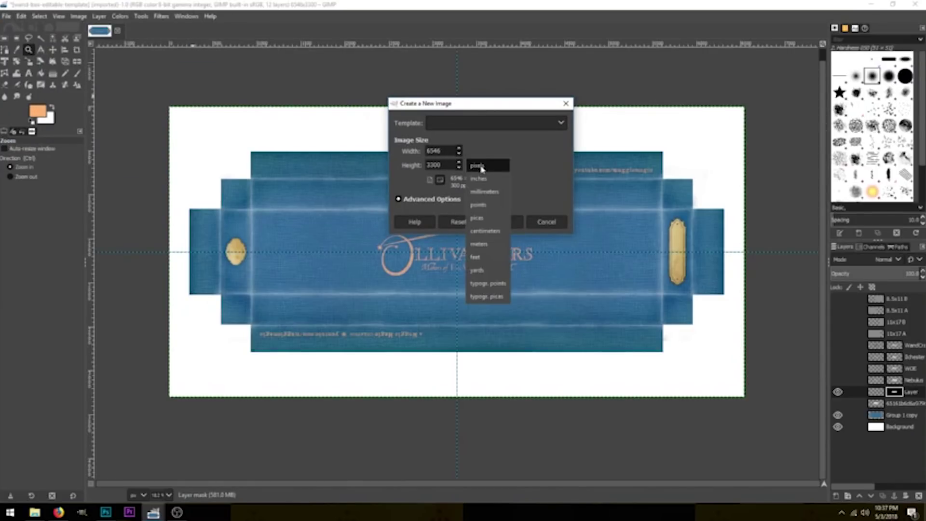
{"action": "left_click", "coordinate": [491, 181]}
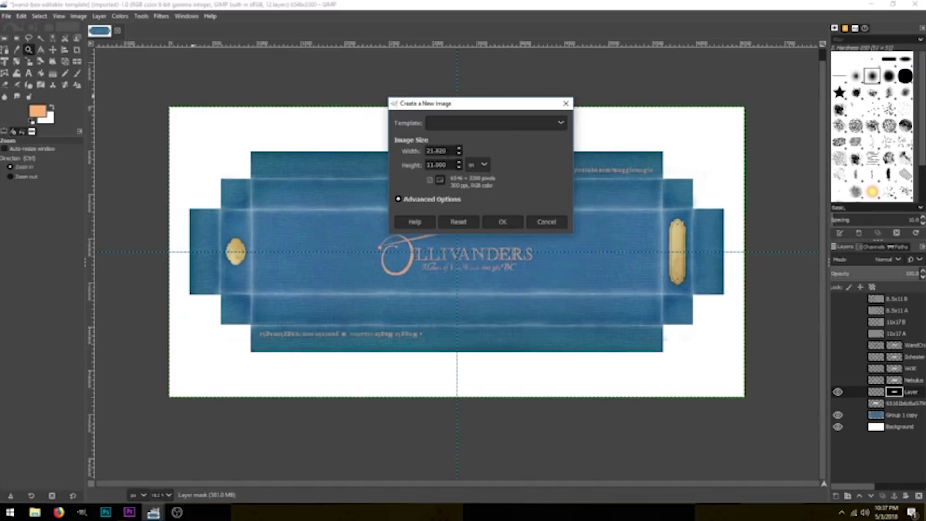
{"action": "left_click_drag", "start_coordinate": [447, 151], "coordinate": [434, 151]}
{"action": "key", "text": "BackSpace"}
{"action": "key", "text": "Tab"}
{"action": "left_click_drag", "start_coordinate": [446, 151], "coordinate": [436, 151]}
{"action": "left_click", "coordinate": [429, 151]}
- Check that X and Y resolution are 300 pixels/in in the advanced options, and create the 17 x 11 in image despite its large size
{"action": "left_click", "coordinate": [398, 200]}
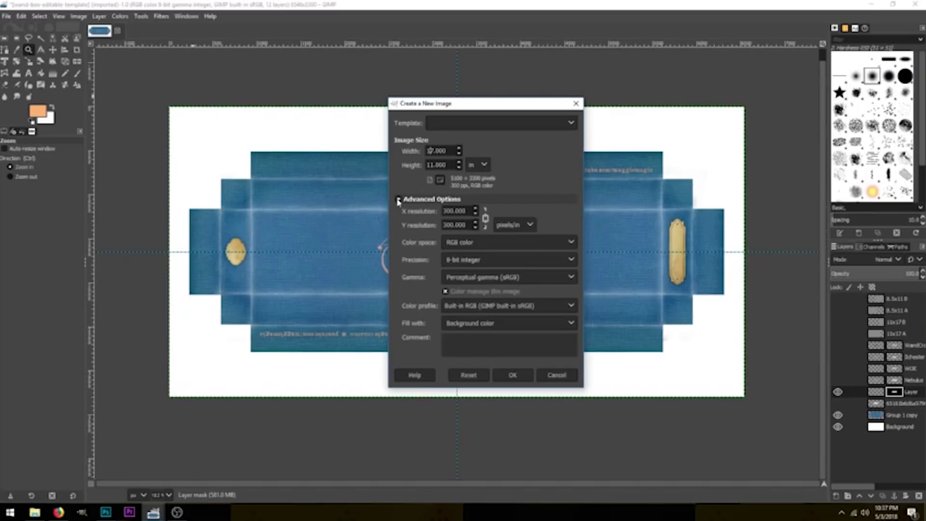
{"action": "double_click", "coordinate": [448, 210]}
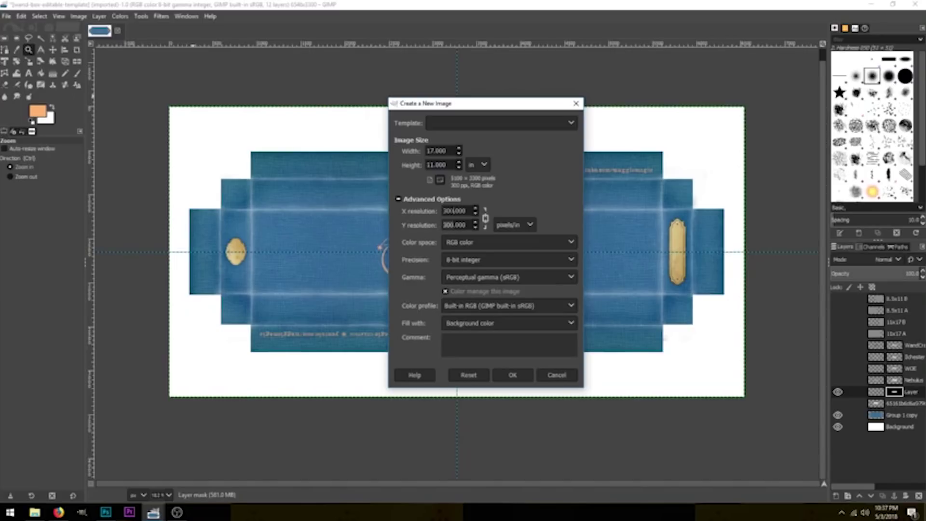
{"action": "double_click", "coordinate": [449, 225]}
{"action": "left_click", "coordinate": [514, 375]}
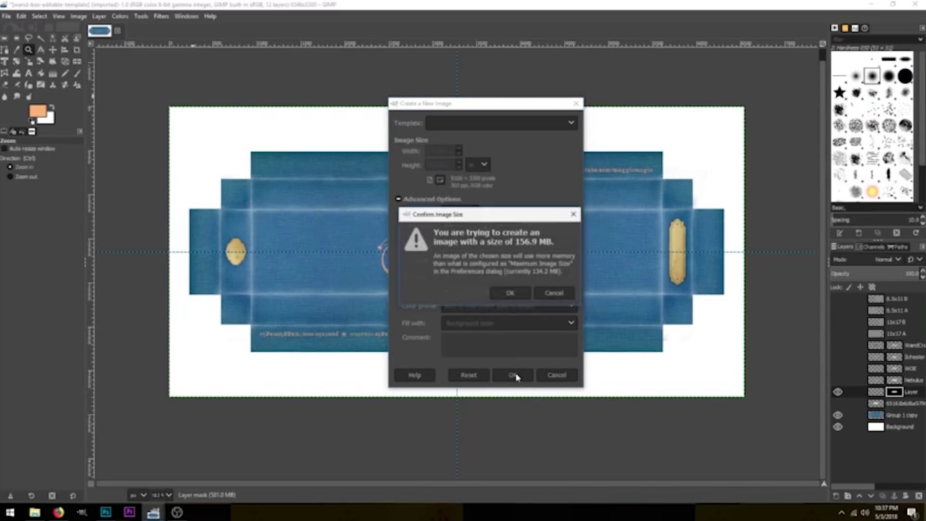
{"action": "left_click", "coordinate": [510, 293]}
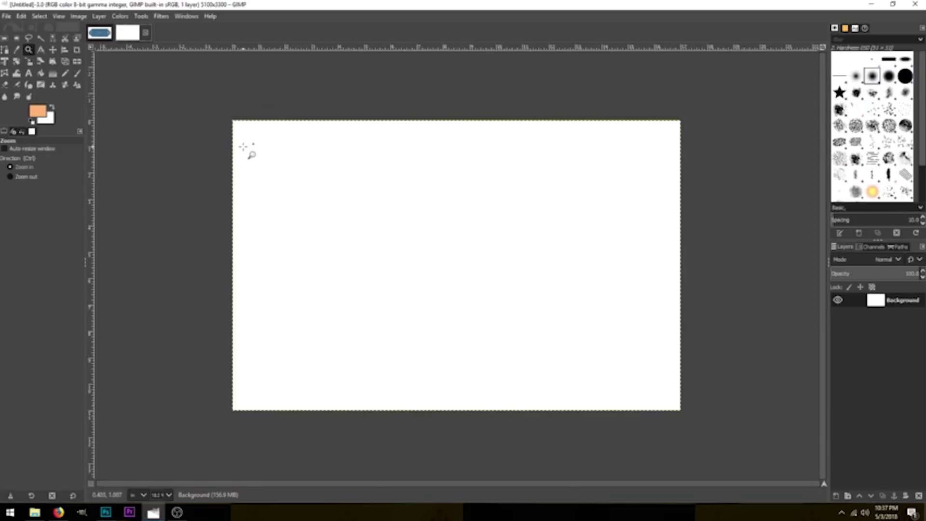
- Add two full-size transparent layers above the background of the new image and make the lower one active
{"action": "left_click", "coordinate": [913, 301]}
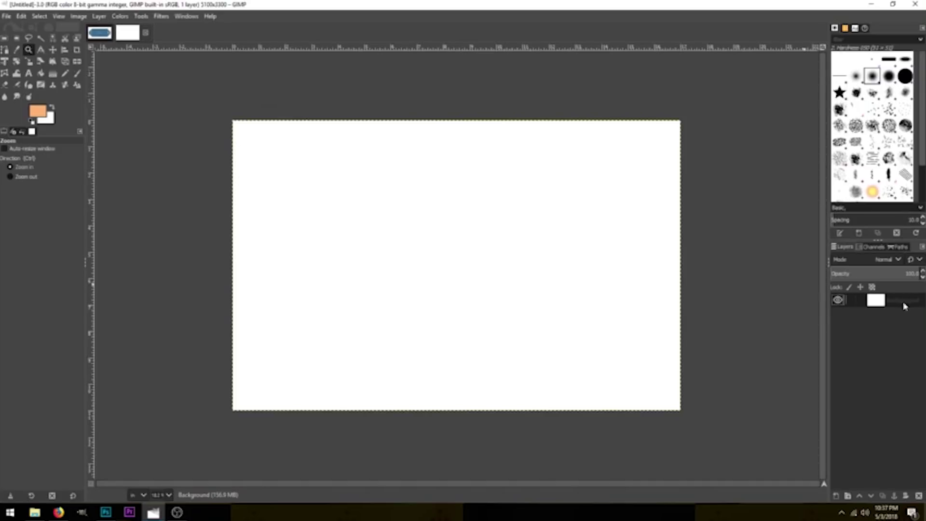
{"action": "left_click", "coordinate": [835, 496]}
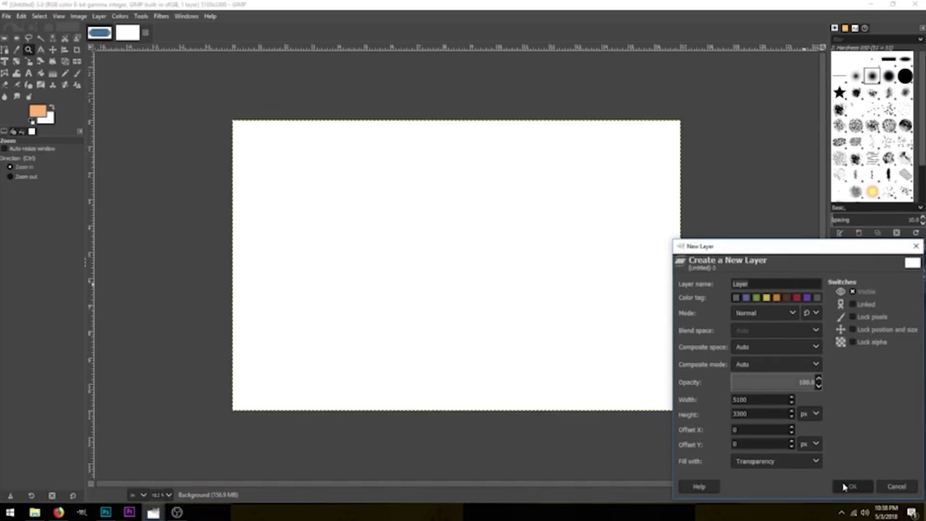
{"action": "left_click", "coordinate": [844, 487]}
{"action": "left_click", "coordinate": [837, 497]}
{"action": "left_click", "coordinate": [846, 488]}
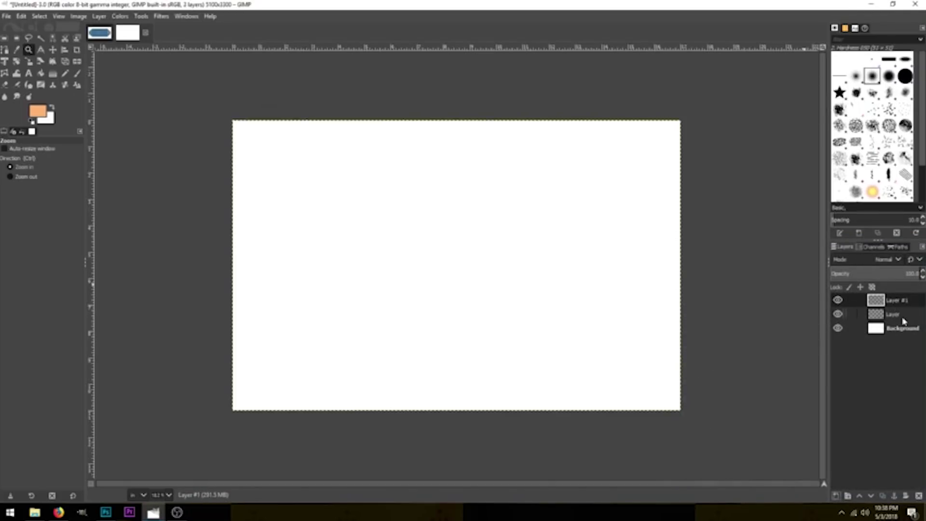
{"action": "left_click", "coordinate": [902, 316]}
{"action": "left_click", "coordinate": [907, 302]}
{"action": "left_click", "coordinate": [906, 314]}
{"action": "left_click", "coordinate": [903, 301]}
{"action": "left_click", "coordinate": [907, 319]}
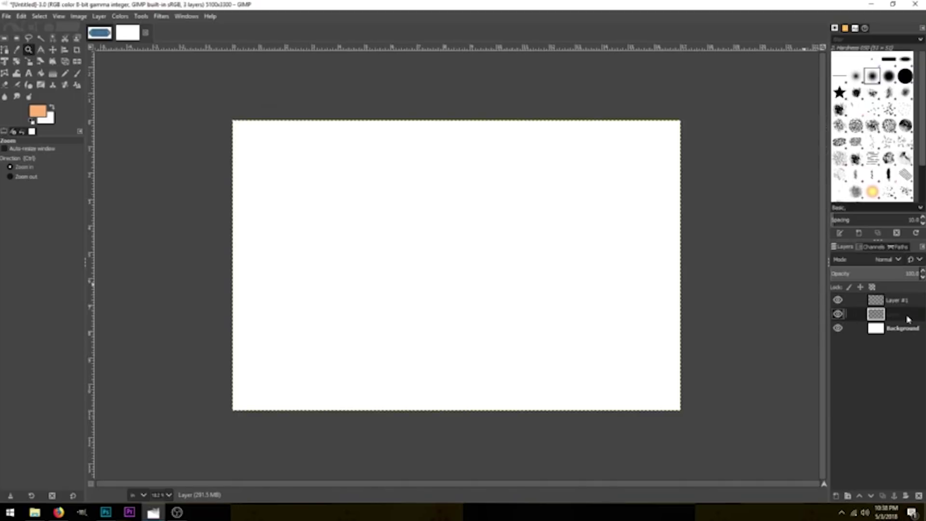
- In the wand box template, load the 11x17 A layer's alpha as a selection and copy everything visible inside it
{"action": "left_click", "coordinate": [110, 32]}
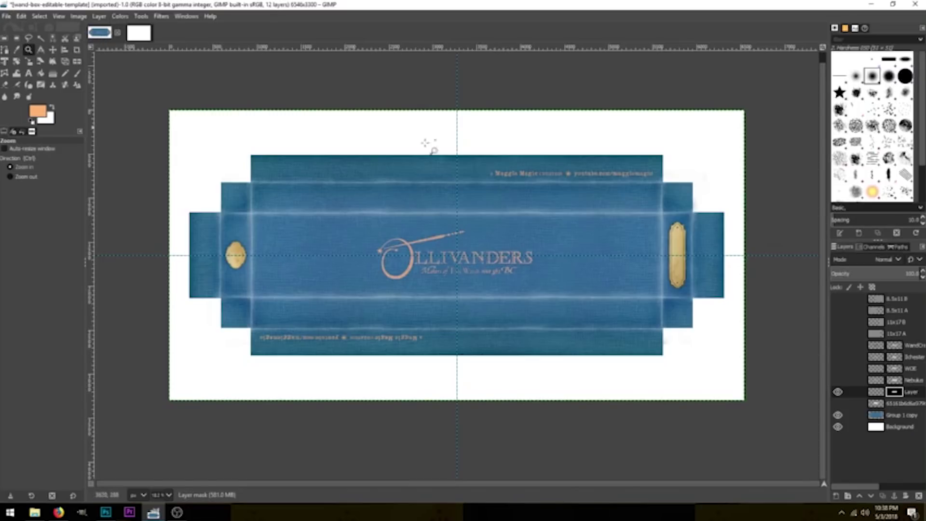
{"action": "key", "text": "r"}
{"action": "left_click", "coordinate": [900, 323]}
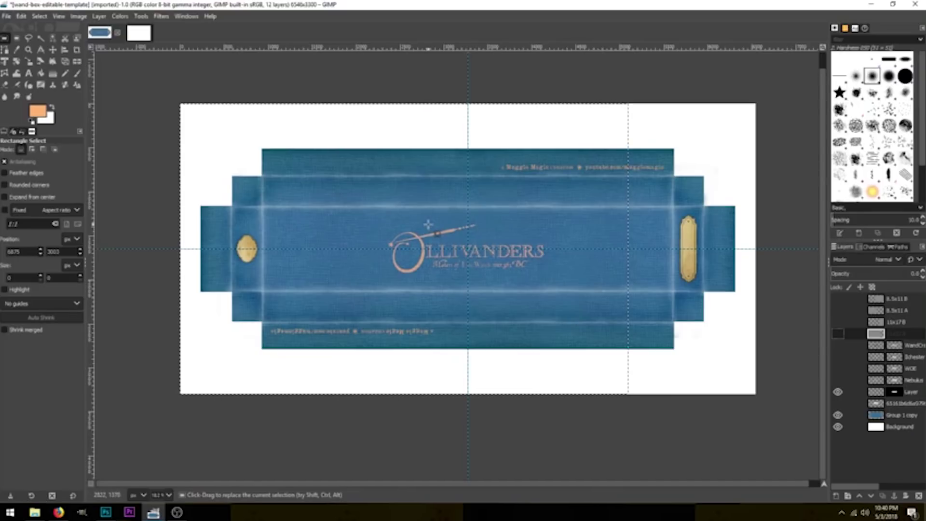
{"action": "left_click", "coordinate": [21, 16]}
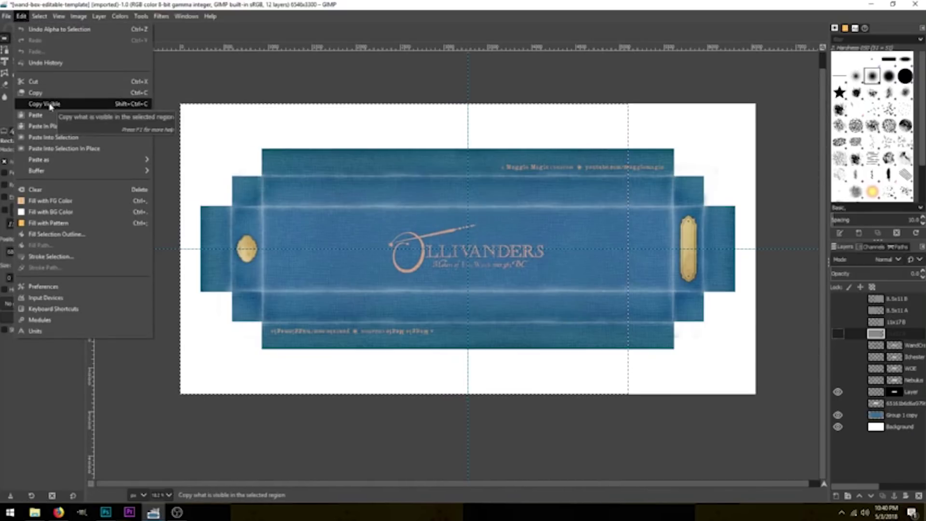
{"action": "left_click", "coordinate": [145, 106]}
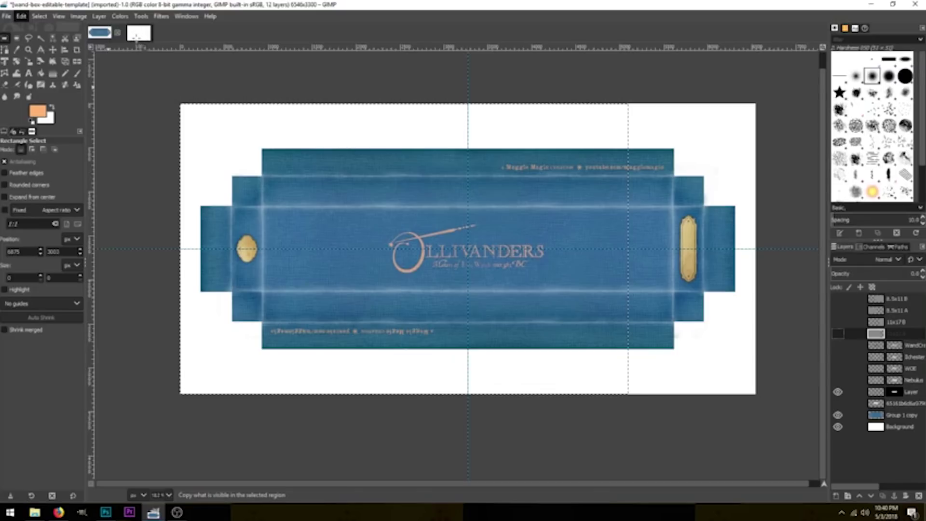
- Paste the copied 11x17 A section into the new image and anchor it to the lower transparent layer
{"action": "left_click", "coordinate": [138, 34]}
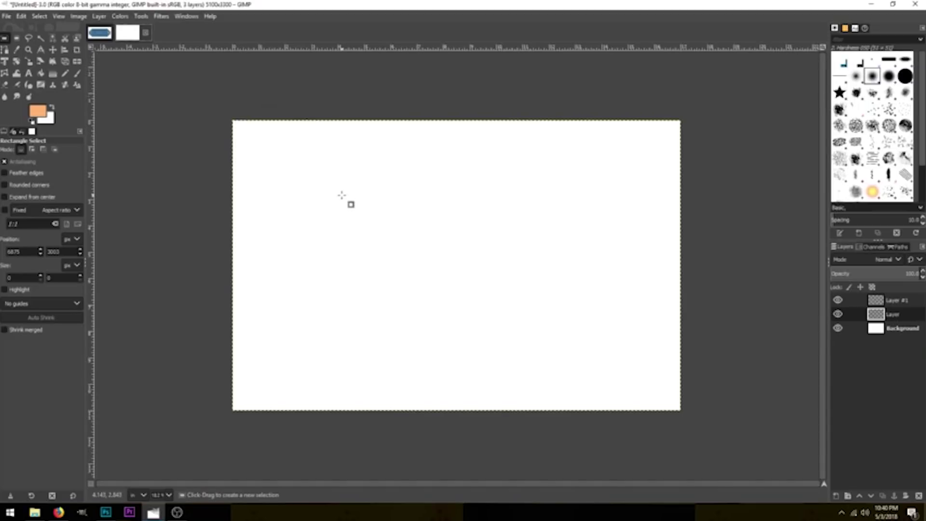
{"action": "key", "text": "ctrl+v"}
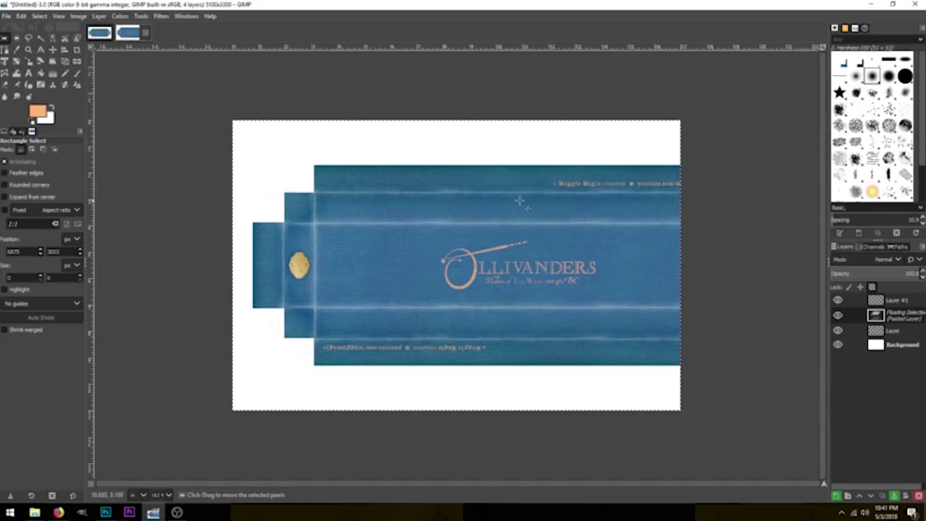
{"action": "left_click", "coordinate": [4, 40]}
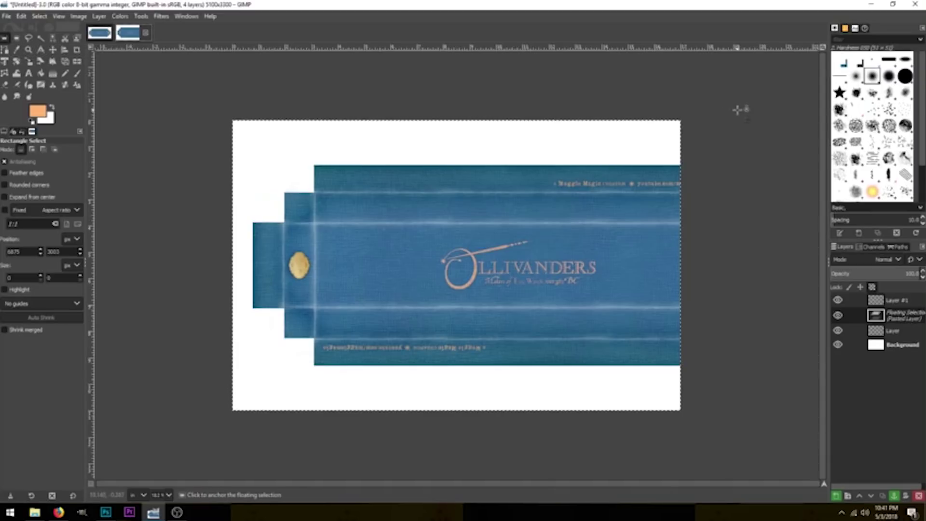
{"action": "left_click", "coordinate": [710, 92]}
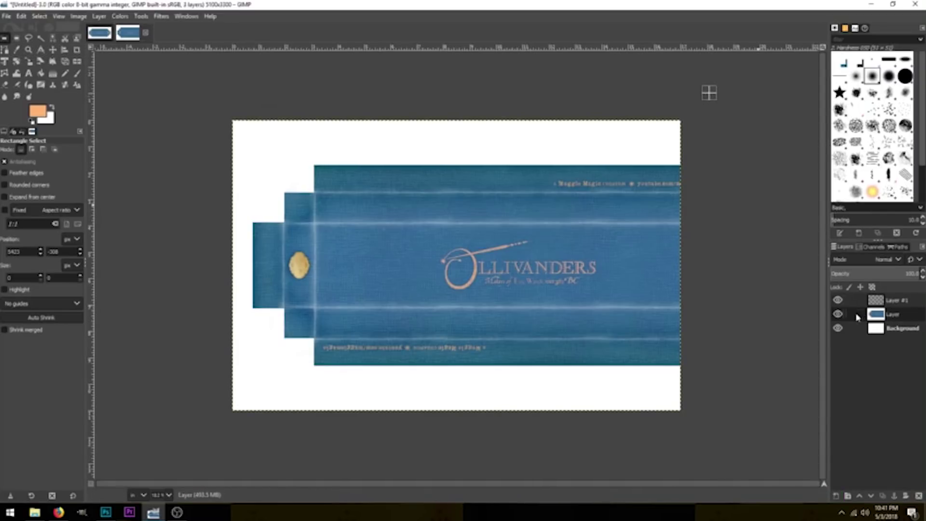
- Make the new image's upper transparent layer active, and copy the template's visible artwork within the 11x17 B layer's alpha selection
{"action": "double_click", "coordinate": [897, 317]}
{"action": "left_click", "coordinate": [897, 301]}
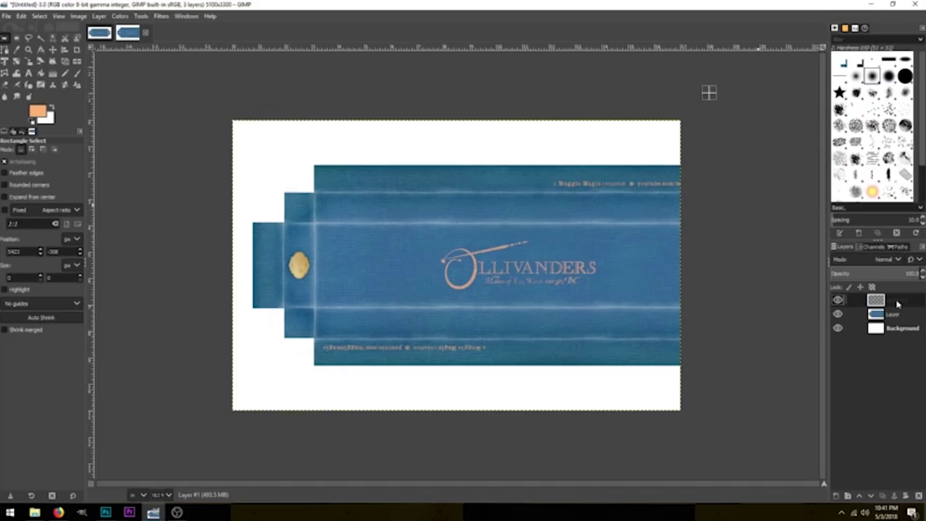
{"action": "left_click", "coordinate": [130, 31]}
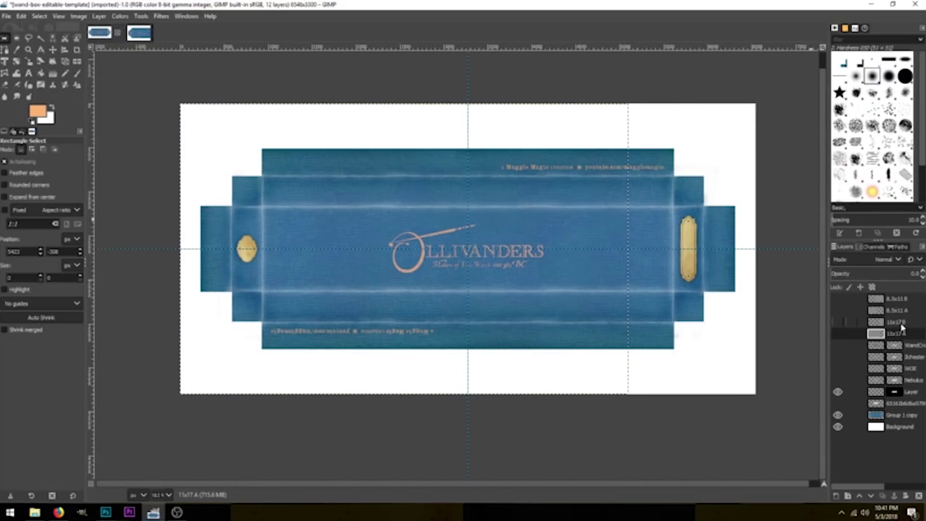
{"action": "left_click", "coordinate": [890, 323]}
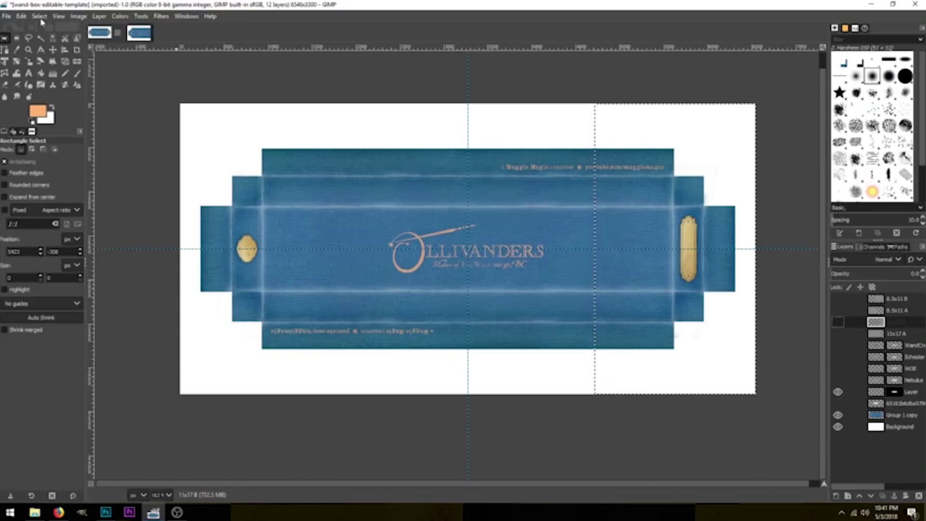
{"action": "left_click", "coordinate": [20, 16]}
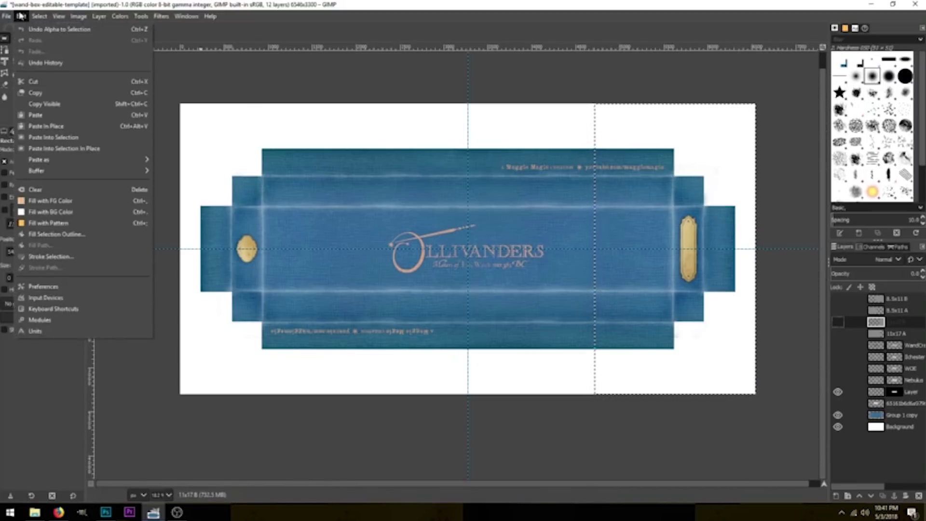
{"action": "left_click", "coordinate": [66, 105]}
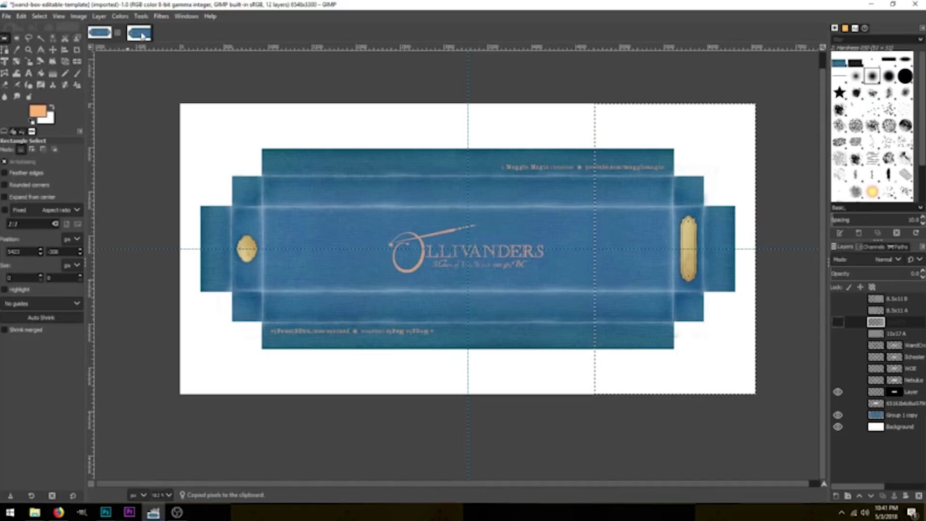
- Paste the copied 11x17 B section into the new image and anchor it to the upper transparent layer
{"action": "left_click", "coordinate": [128, 33]}
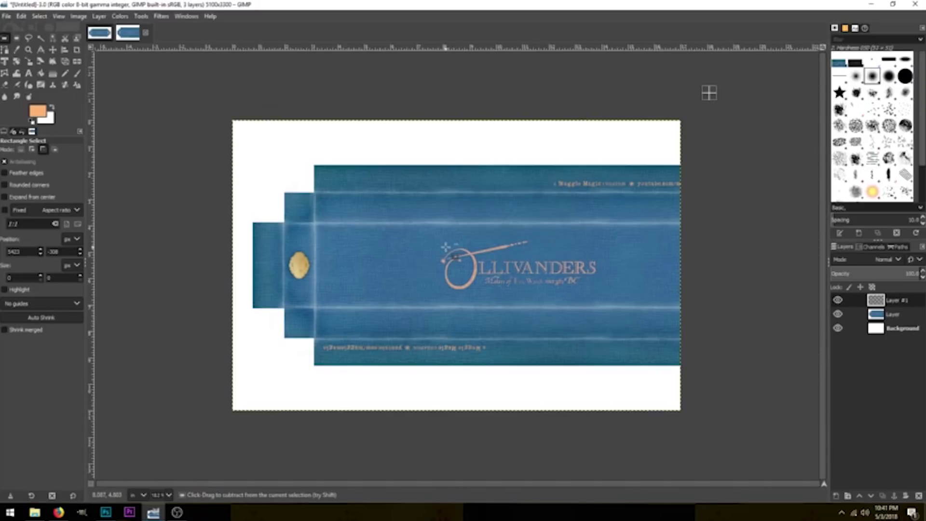
{"action": "key", "text": "ctrl+v"}
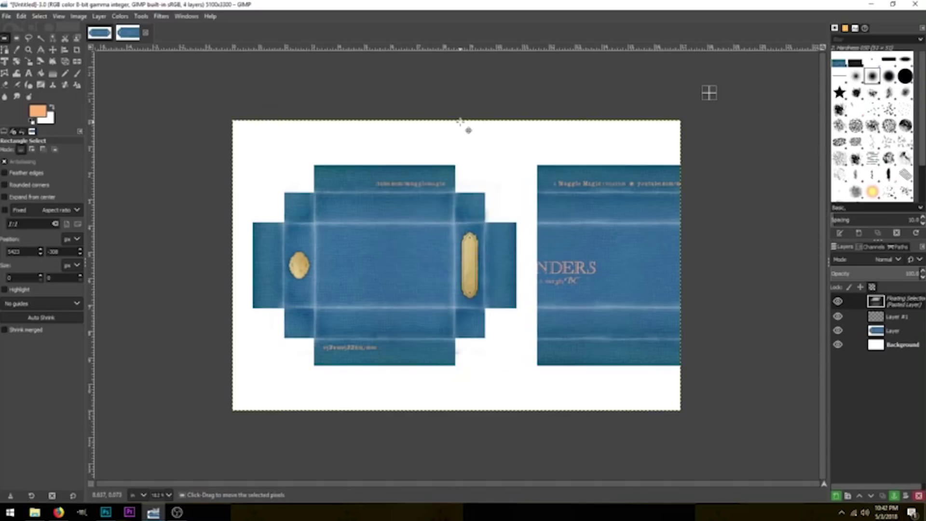
{"action": "left_click", "coordinate": [738, 163]}
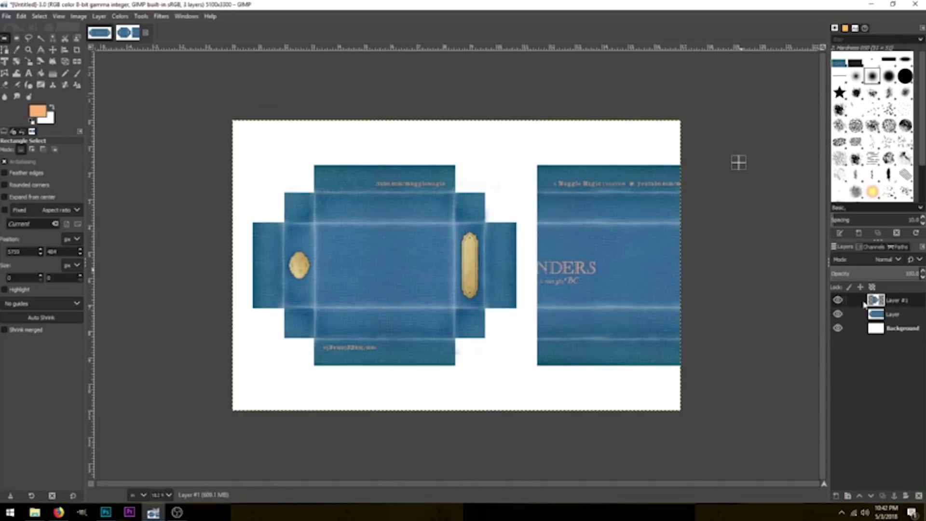
- Toggle the visibility of the two pasted layers to examine each 11x17 section on its own
{"action": "left_click", "coordinate": [839, 315]}
{"action": "left_click", "coordinate": [838, 299]}
{"action": "left_click", "coordinate": [837, 314]}
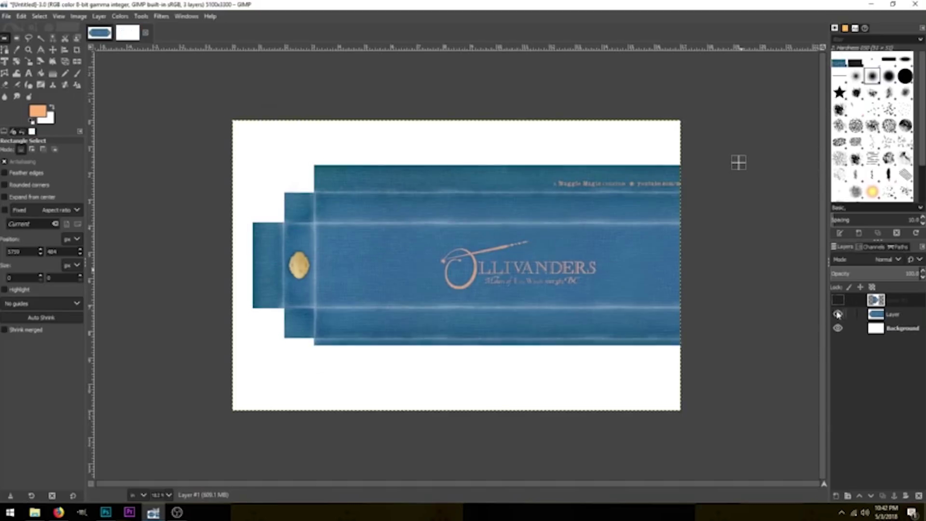
{"action": "left_click", "coordinate": [837, 314]}
{"action": "left_click", "coordinate": [837, 300]}
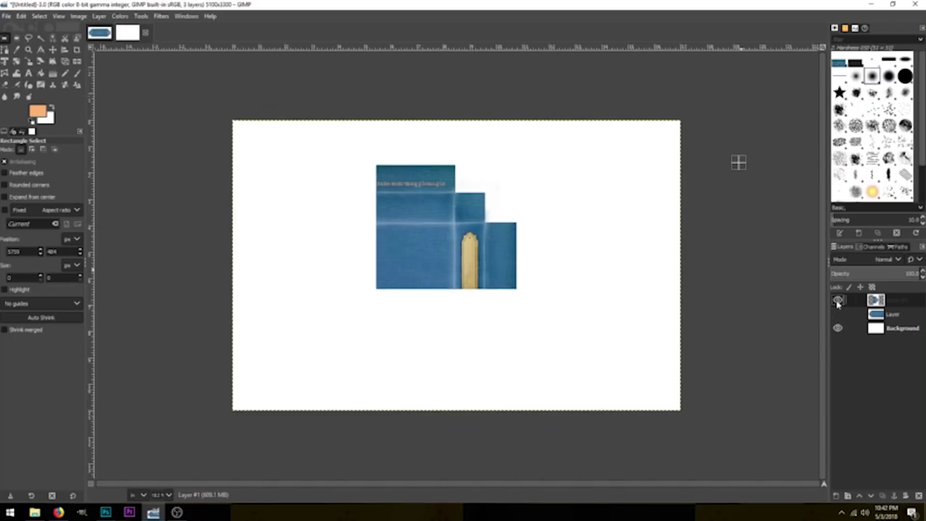